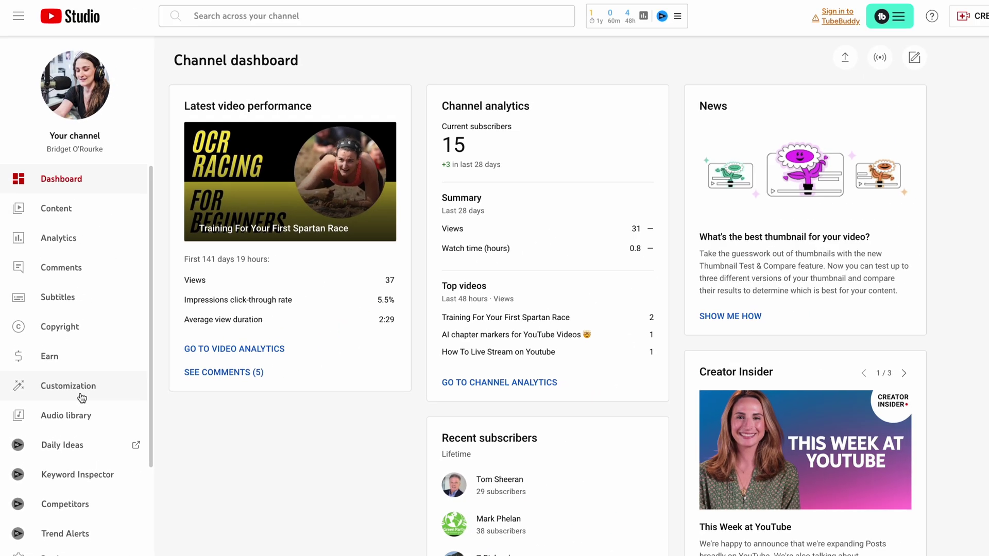
Step: Open the channel's customization page and view its branding and basic info settings
left_click(123, 341)
left_click(245, 112)
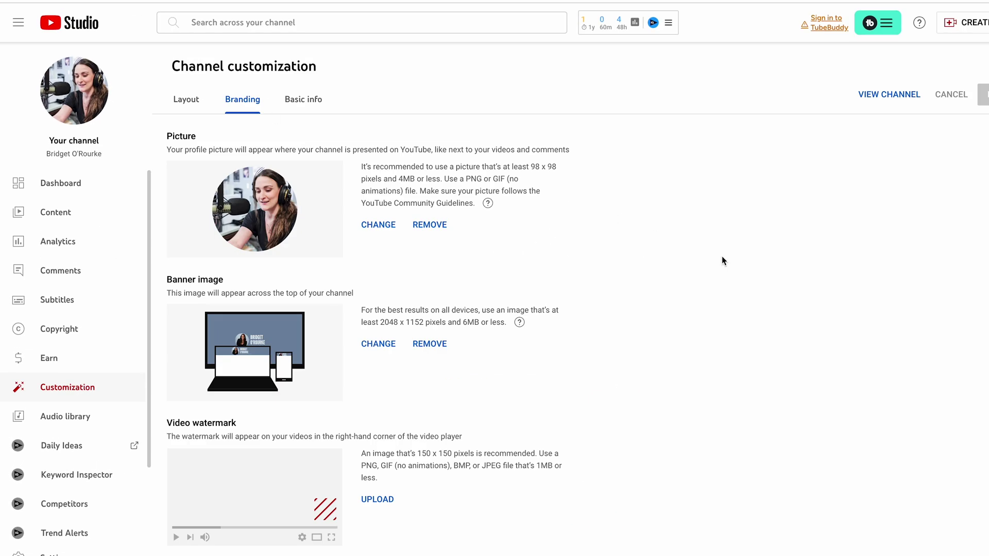
left_click(322, 108)
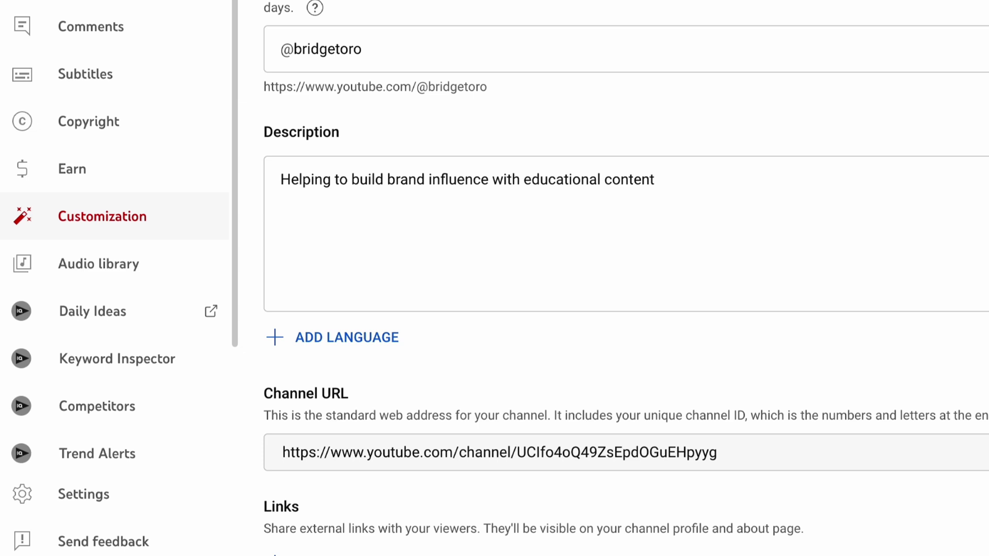
Step: Open the channel section of the settings and view the feature eligibility options
left_click(93, 507)
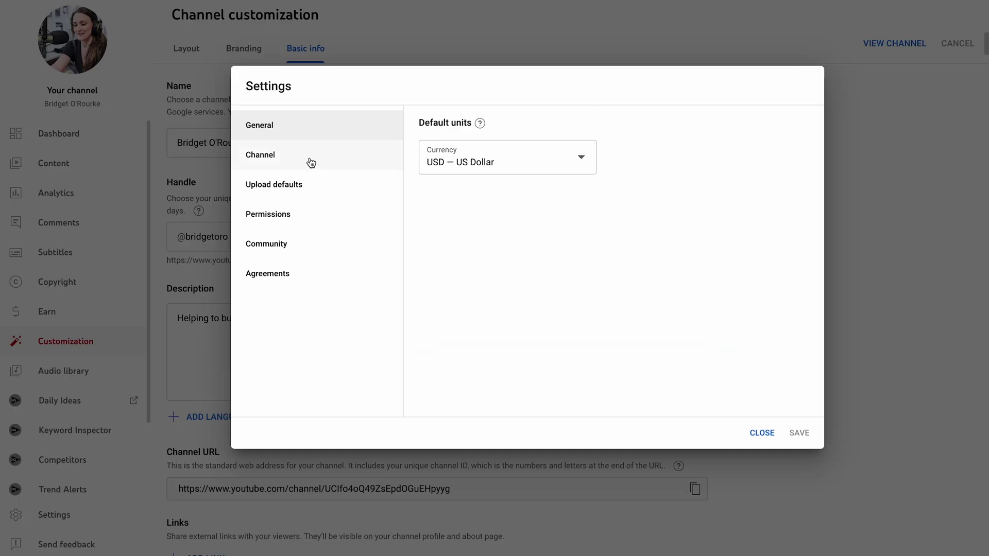
left_click(311, 162)
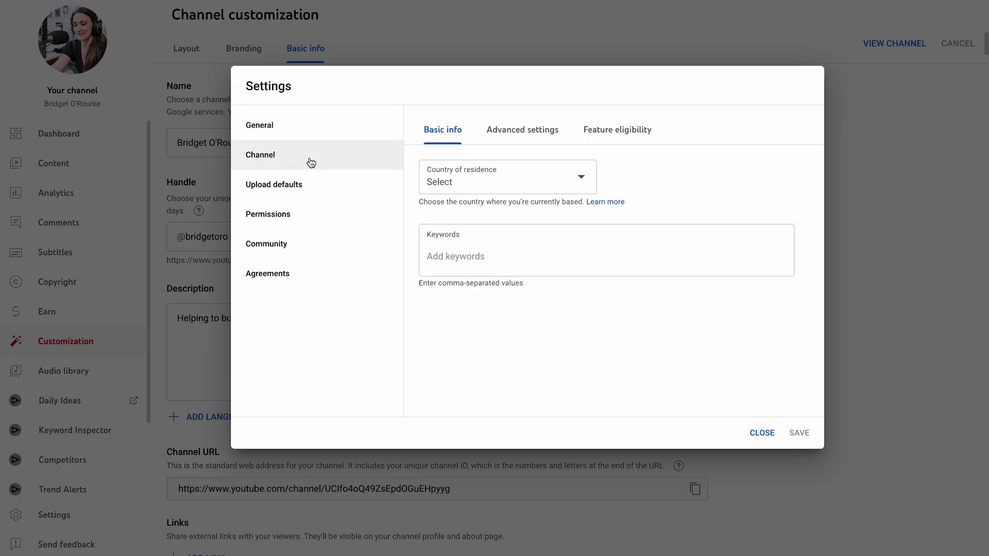
left_click(613, 145)
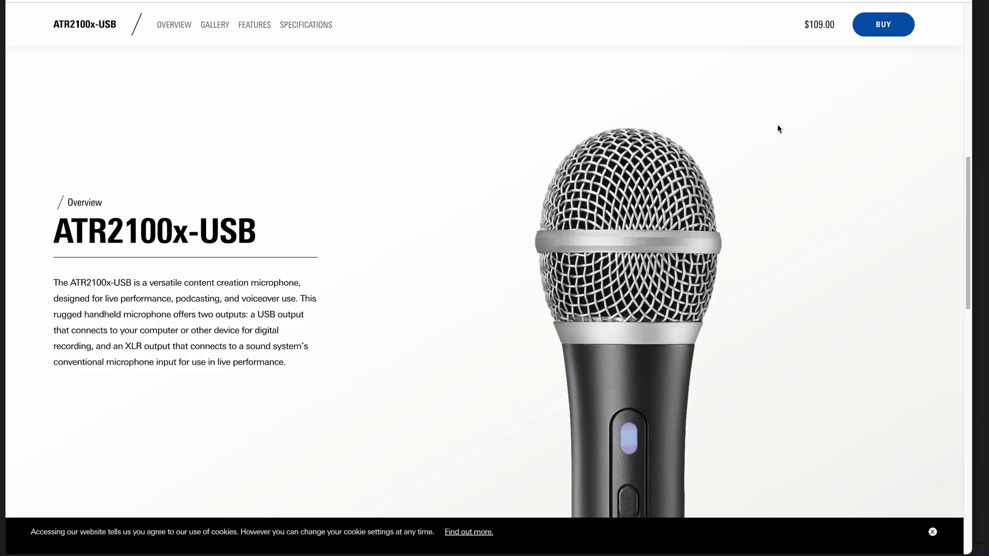
Step: Switch to the Google results for "speed test" and run the internet speed test
left_click(201, 31)
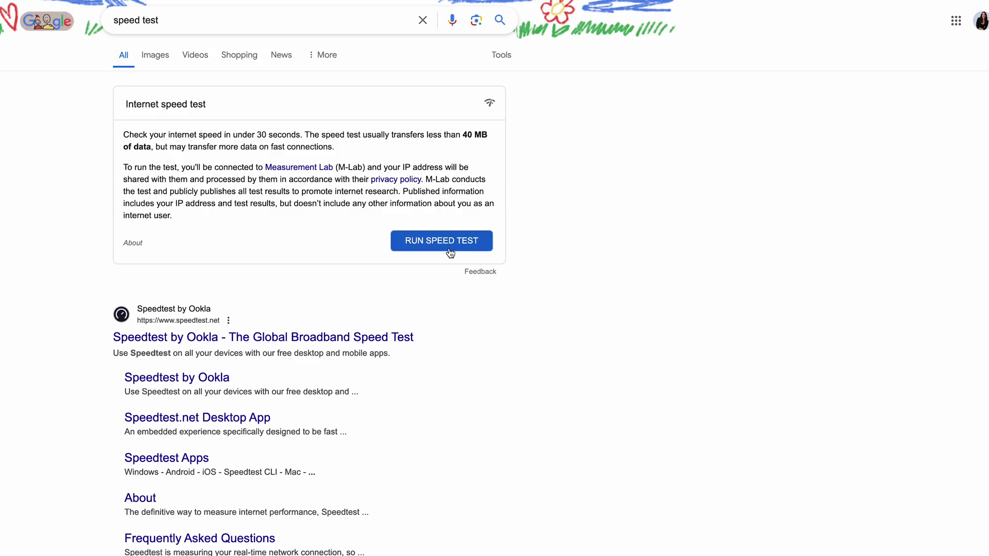
left_click(449, 253)
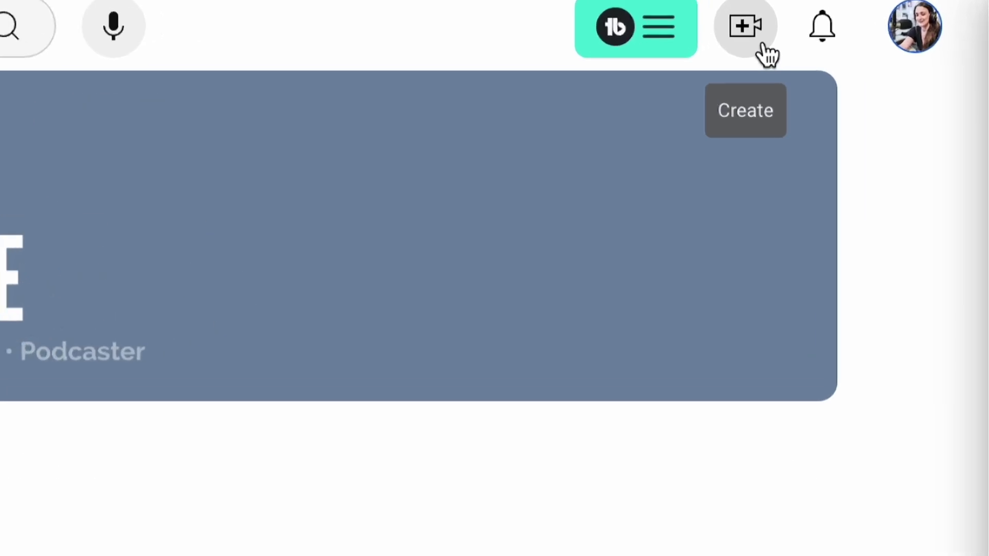
Step: Start going live from the YouTube channel and choose the webcam as the stream type
left_click(839, 23)
left_click(828, 181)
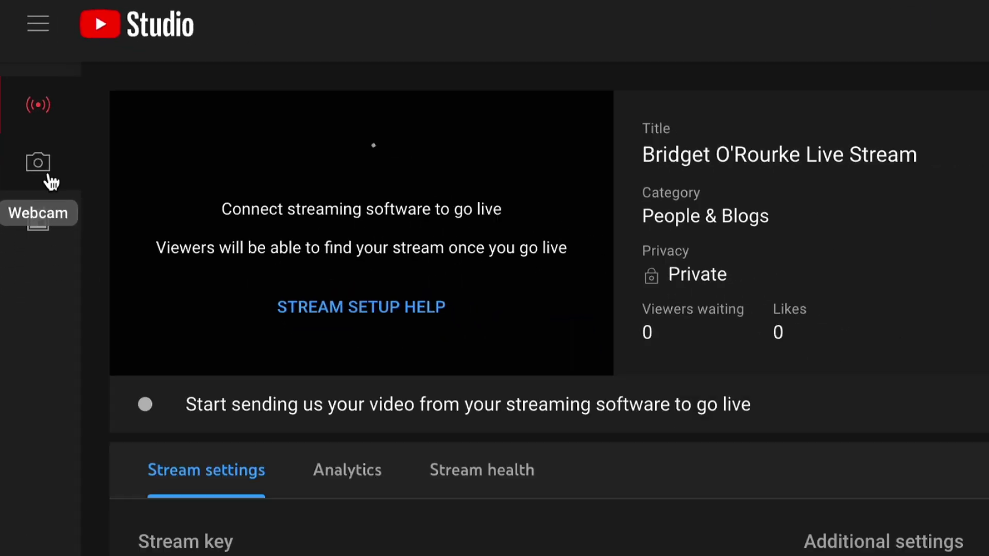
left_click(66, 238)
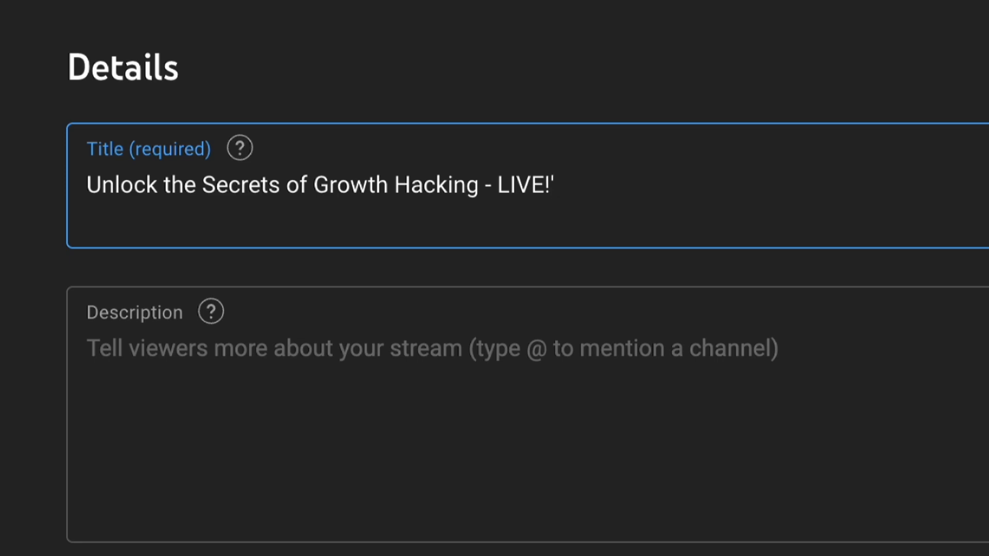
Step: Try "The Untold Truth About [Industry]" as the stream title
key("ctrl+a")
type("The Untold Truth About [Industry]")
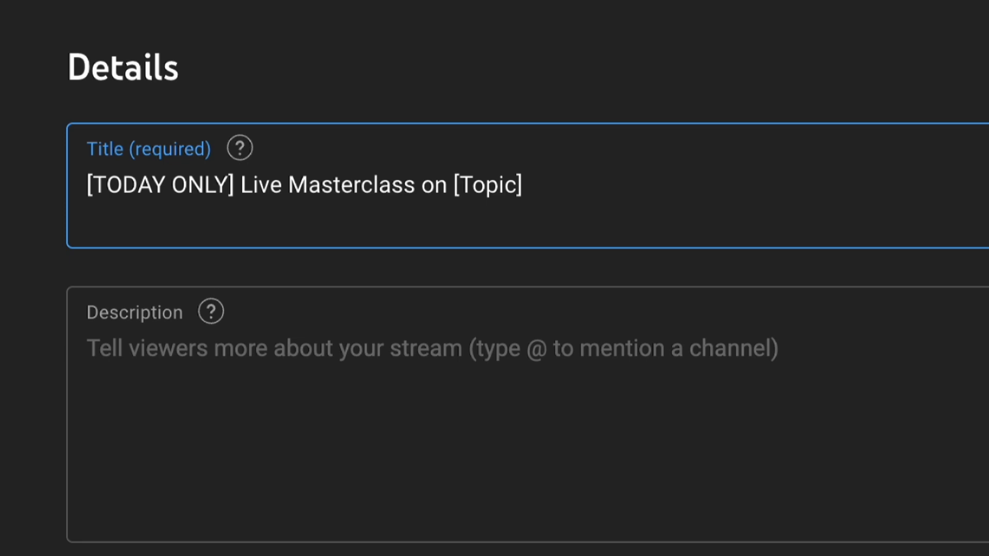
Step: Set the stream title to "How To Go Live On YouTube - A LIVE Tutorial" and move on to the description field
key("ctrl+a")
key("BackSpace")
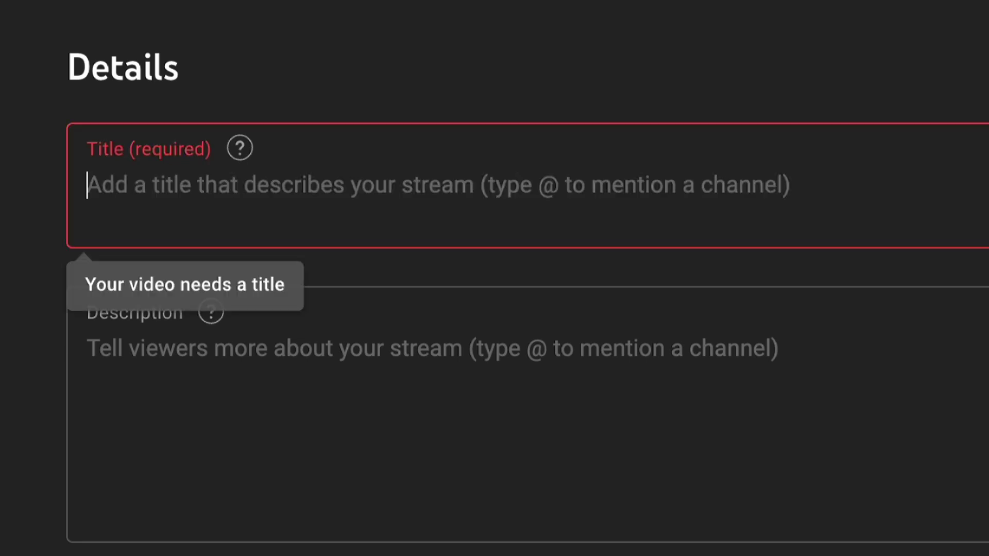
type("How To ")
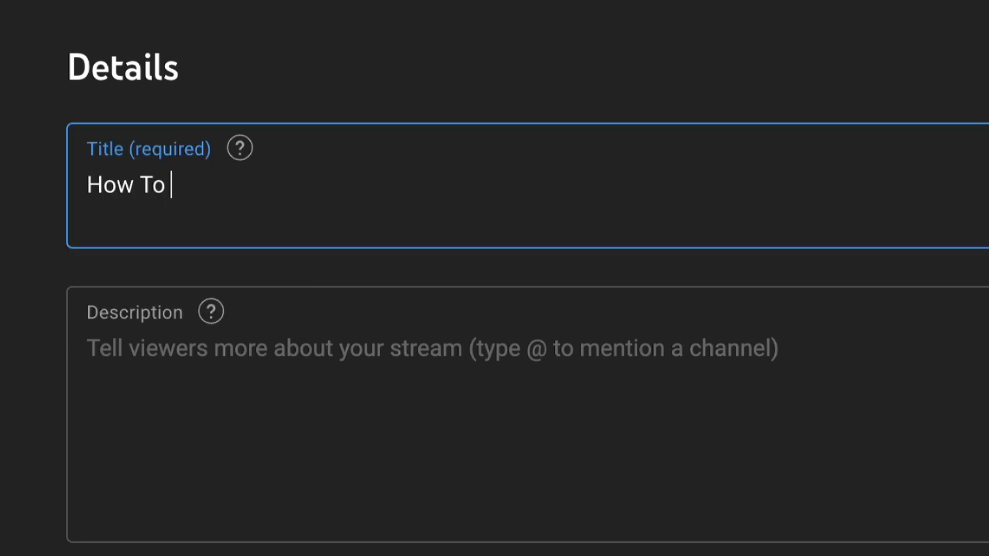
type("Go Live O")
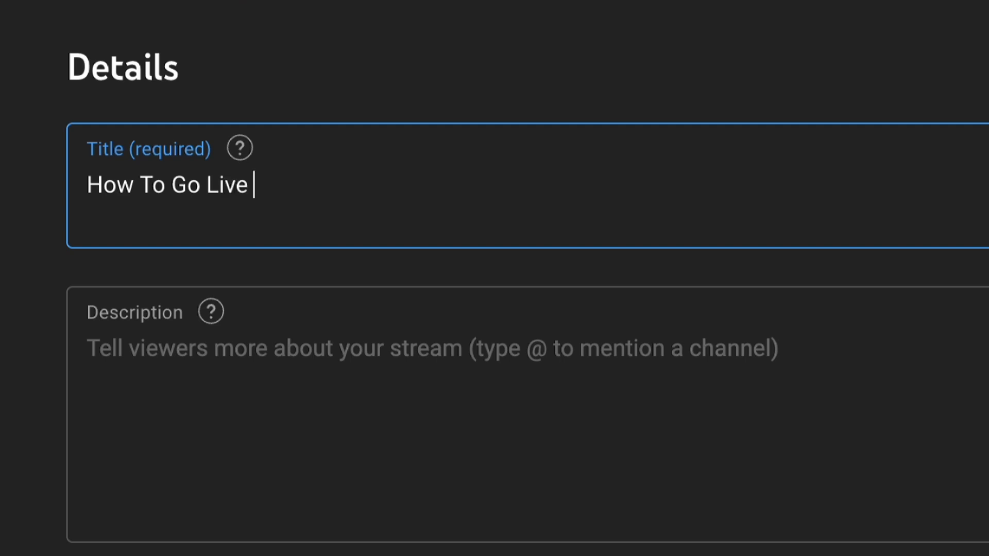
type("n YouTube - A LIVE Tutorial")
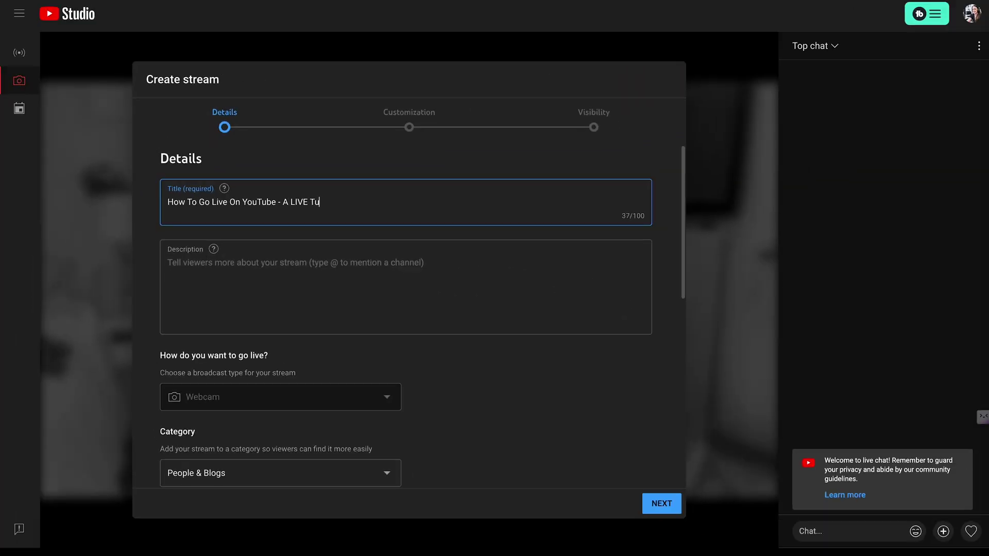
left_click(262, 261)
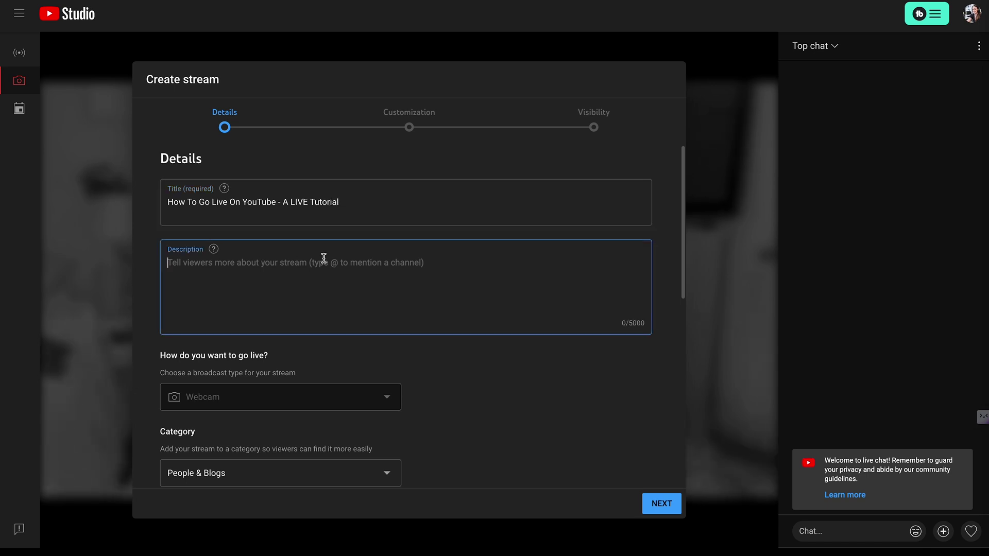
left_click_drag(682, 173, 687, 247)
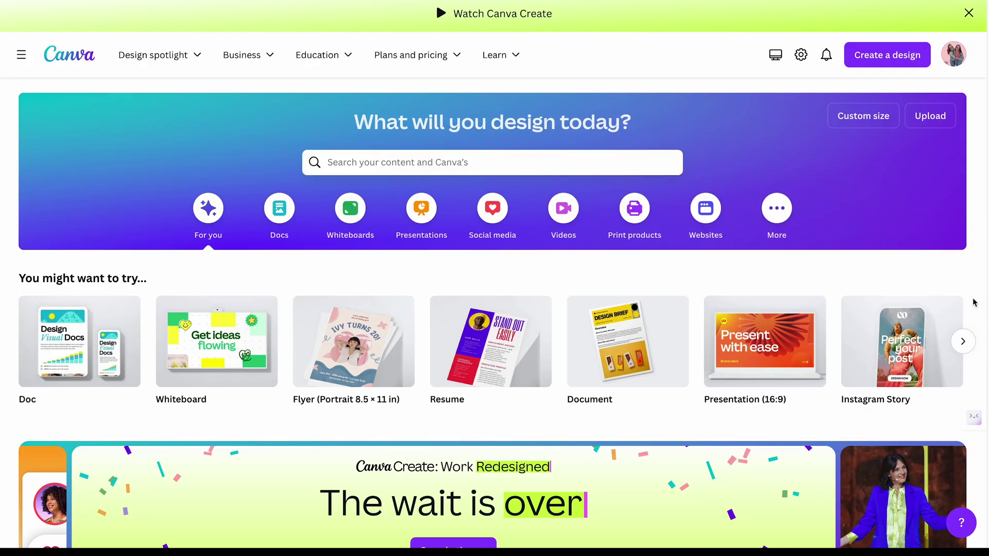
Step: In Canva, search for "Youtube thumbnail" and open the "Big Text How to Youtube Thumbnail" template for customizing
left_click(484, 163)
type("Youtube thumbnail")
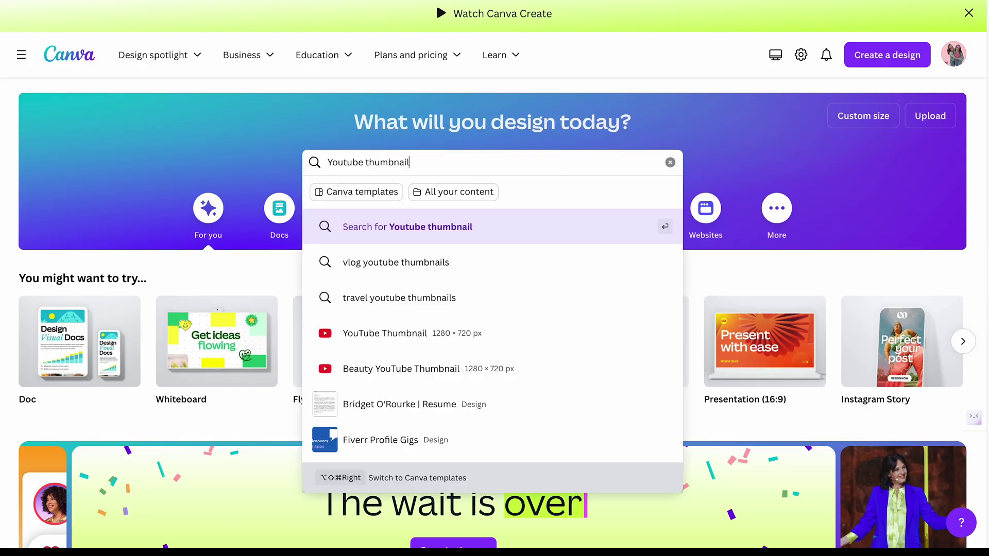
left_click(506, 227)
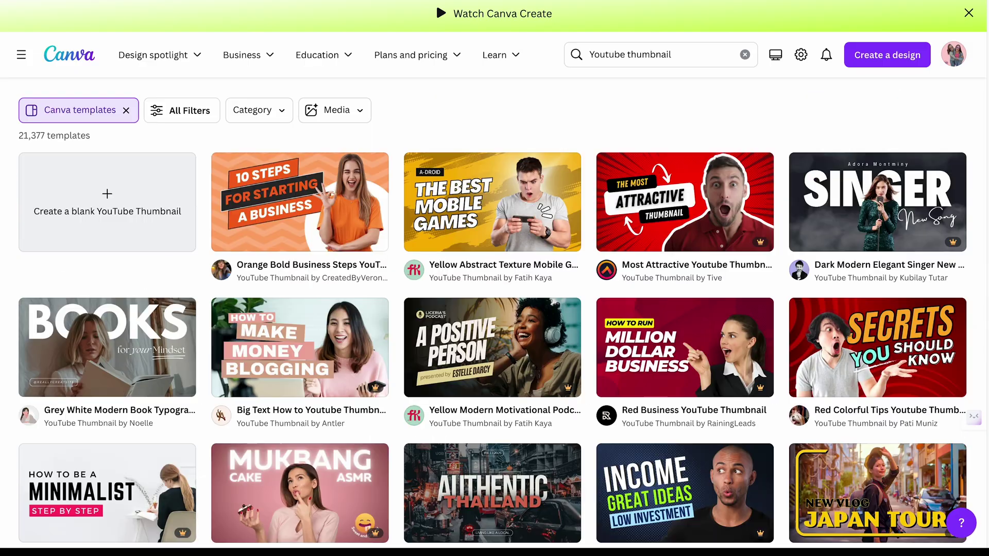
scroll(493, 315, "down", 4)
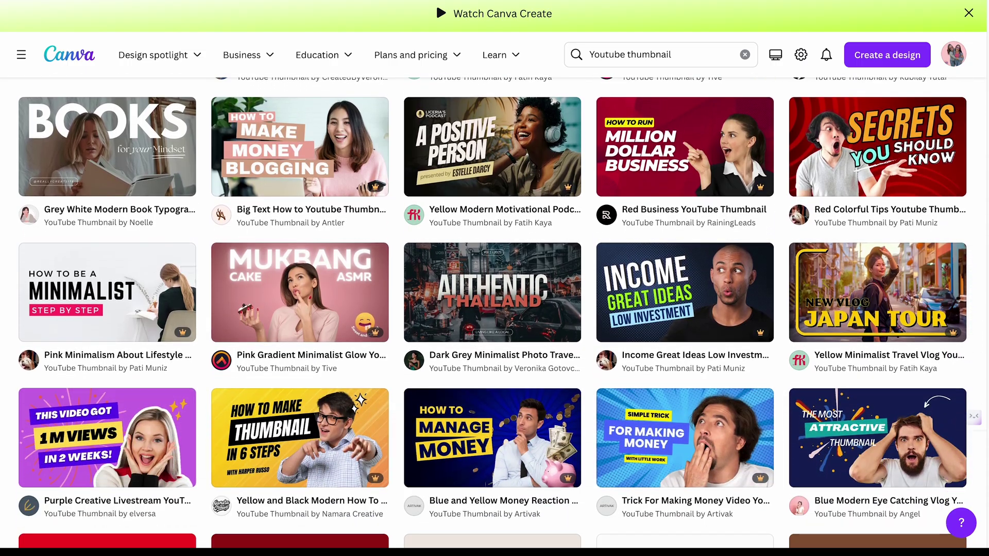
left_click(300, 147)
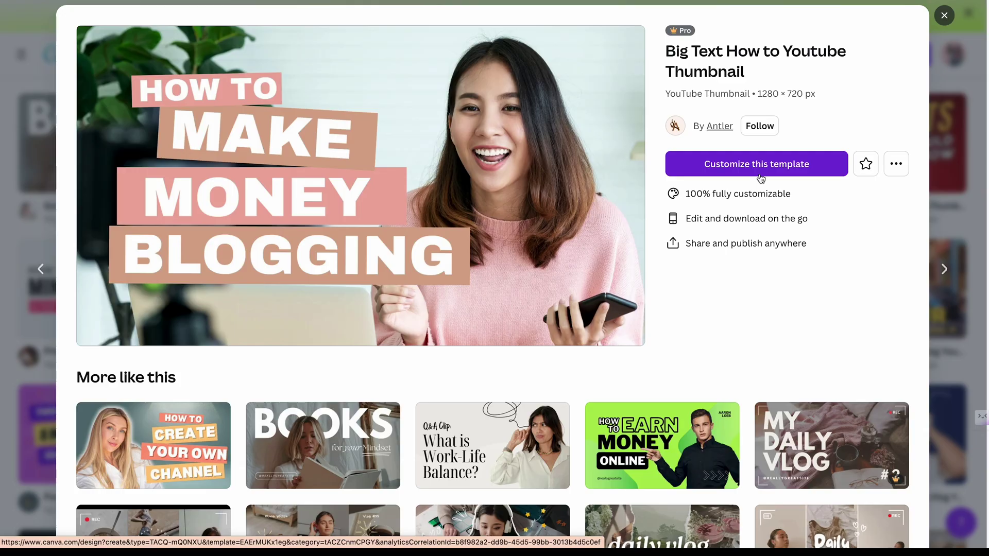
left_click(759, 174)
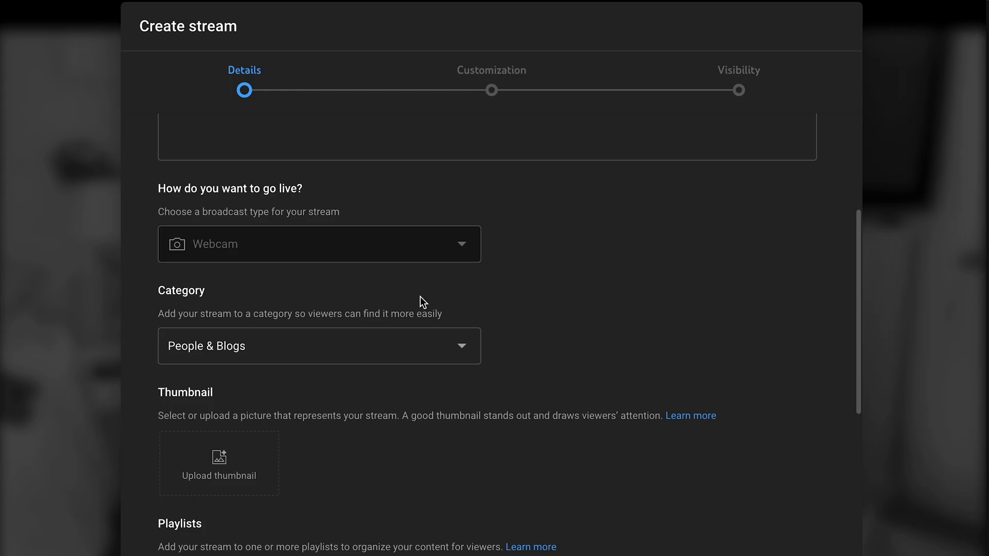
Step: Back in YouTube Studio, upload the "How to go live on YouTube" thumbnail and set the stream category to Howto & Style
left_click(211, 476)
double_click(659, 178)
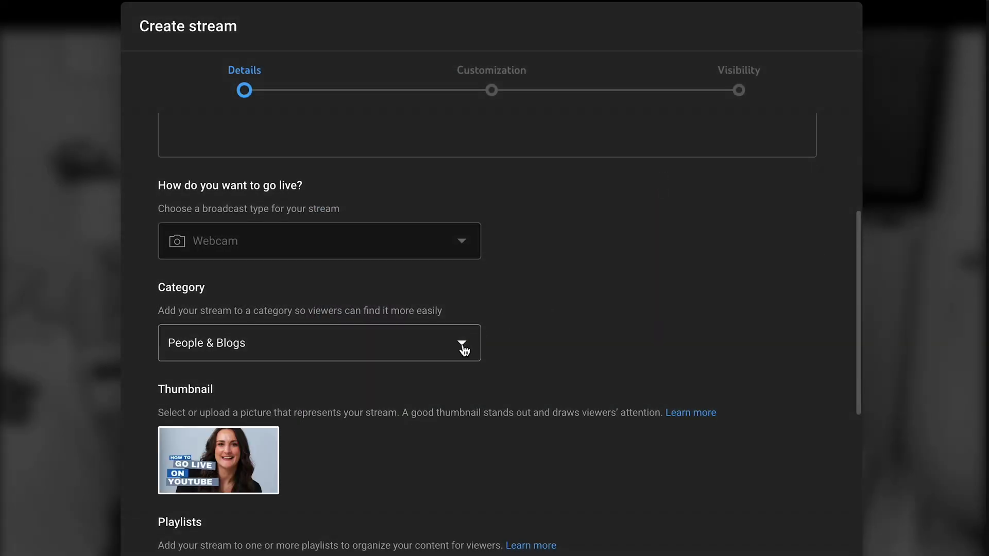
left_click(462, 347)
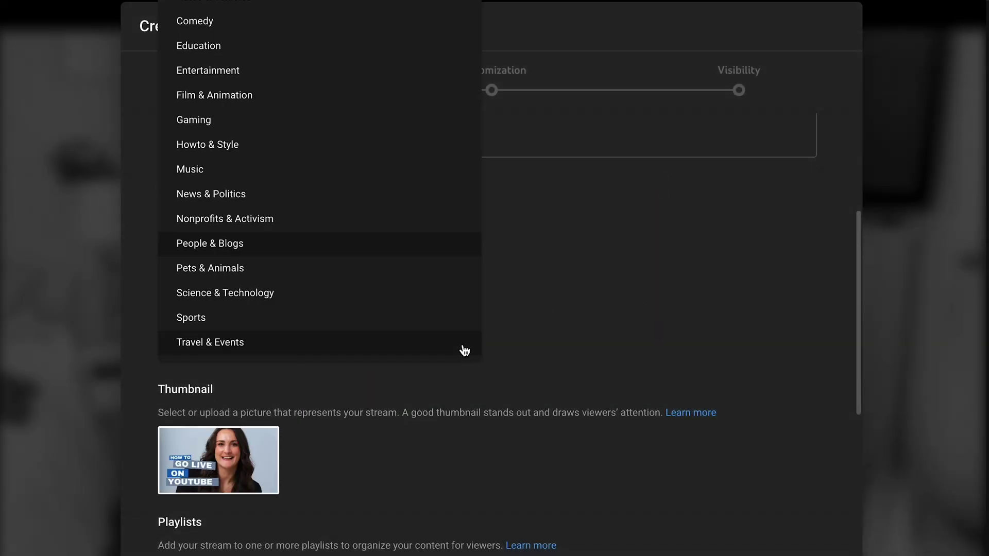
left_click(207, 144)
Step: Mark the stream's audience as not made for kids
scroll(862, 339, "down", 5)
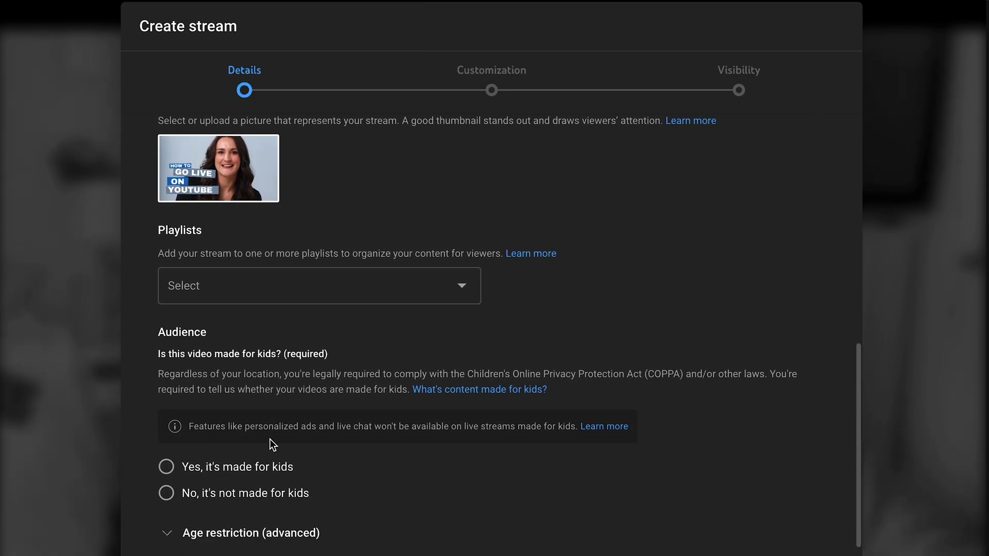
left_click(166, 493)
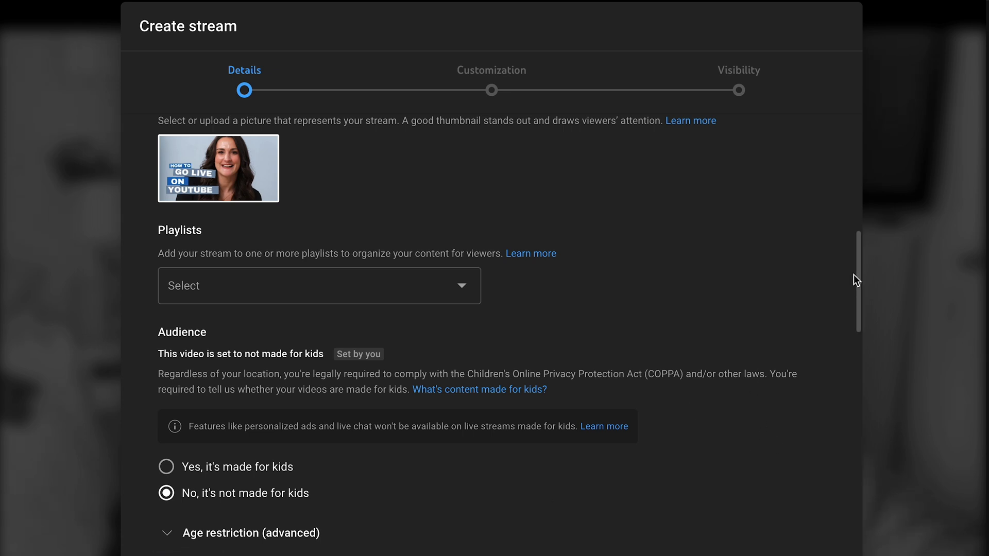
left_click_drag(860, 271, 857, 422)
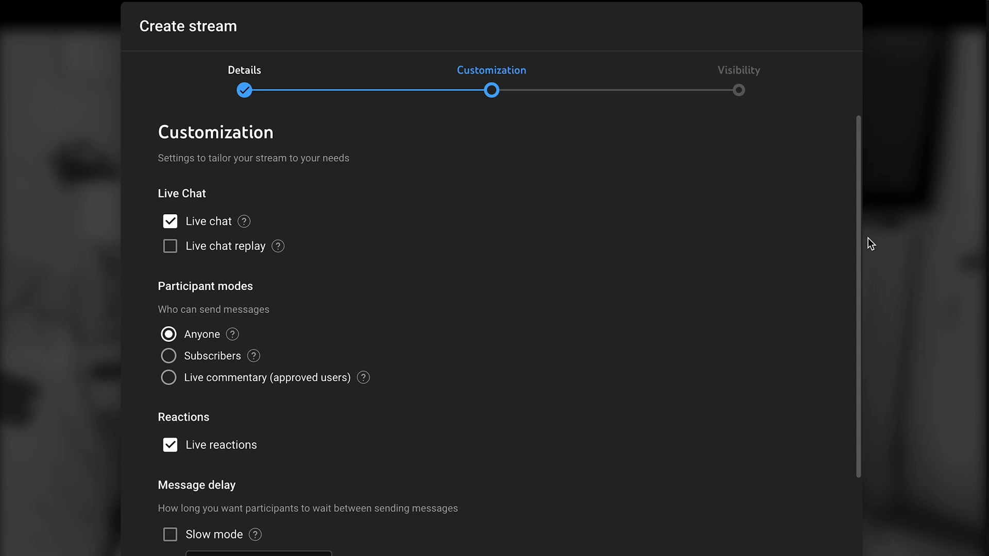
Step: Go through the live chat customization settings and finish creating the stream with Unlisted visibility
mouse_move(244, 221)
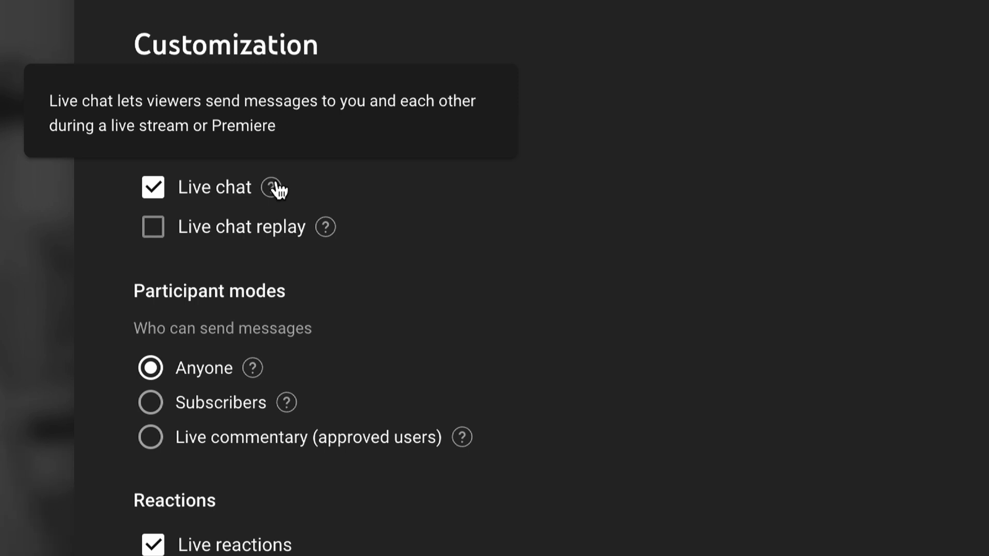
mouse_move(327, 234)
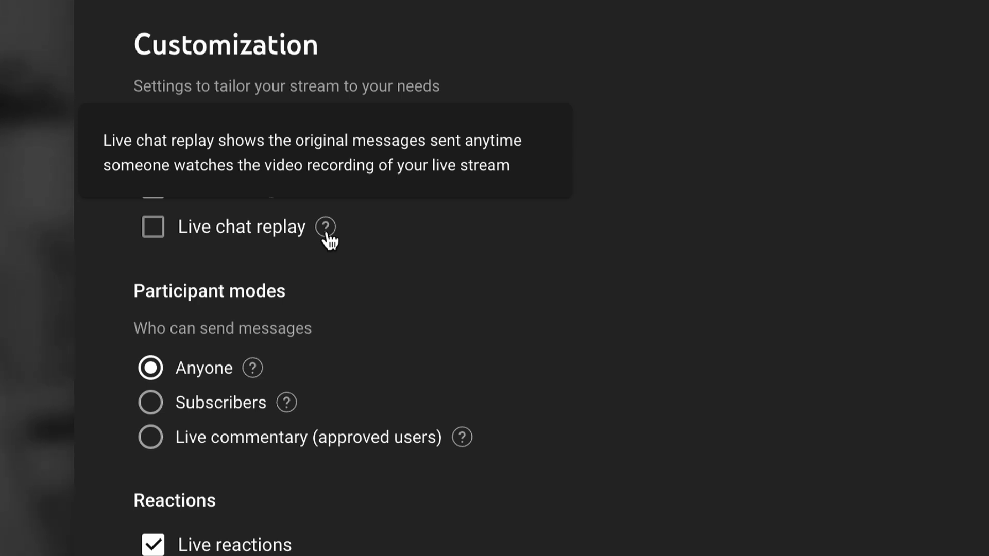
left_click_drag(857, 330, 856, 351)
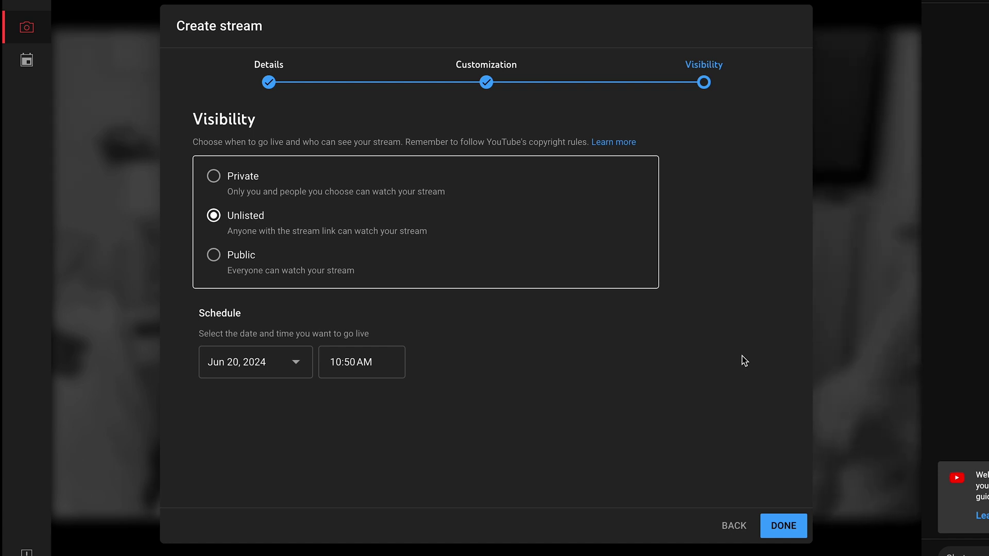
left_click(778, 528)
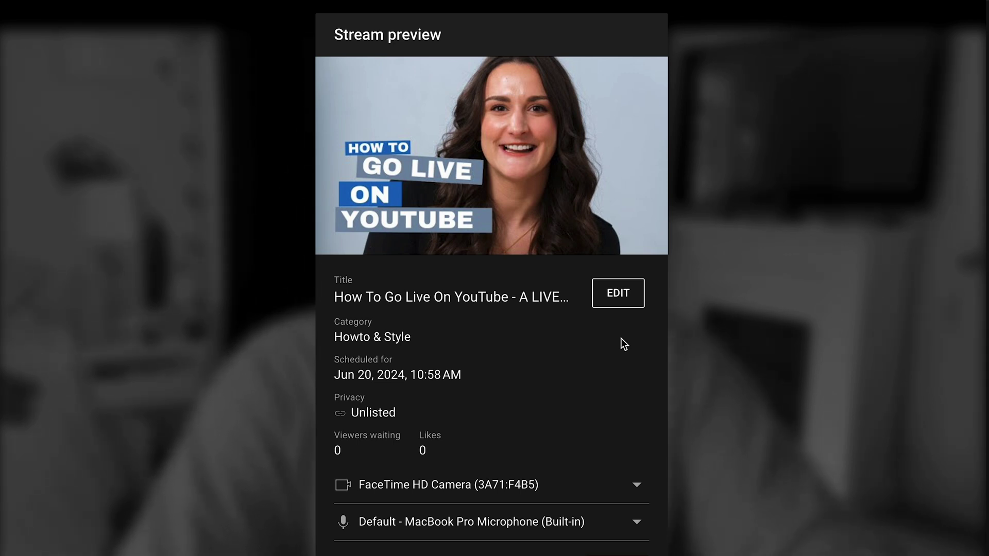
Step: Check the stream preview and go live with the webcam stream
left_click(620, 306)
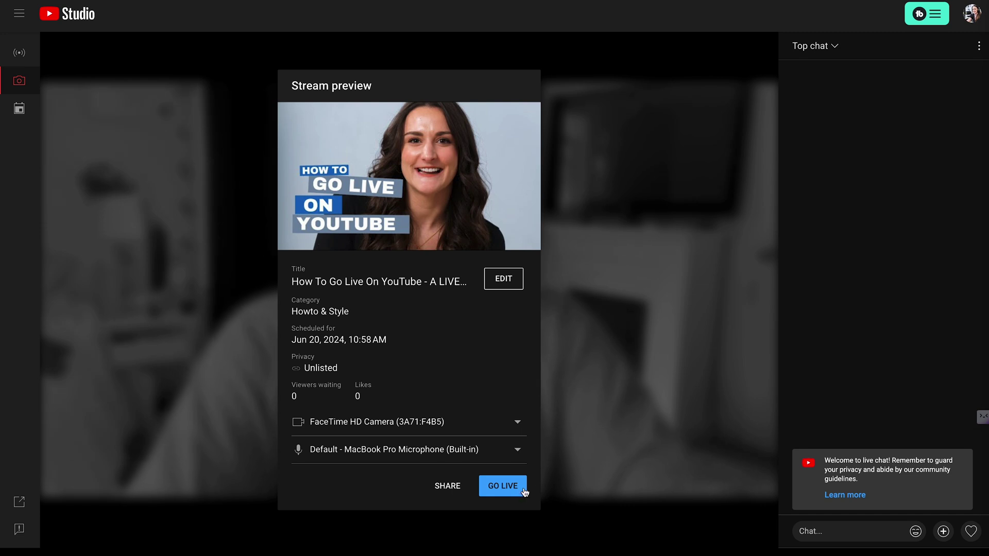
left_click(508, 492)
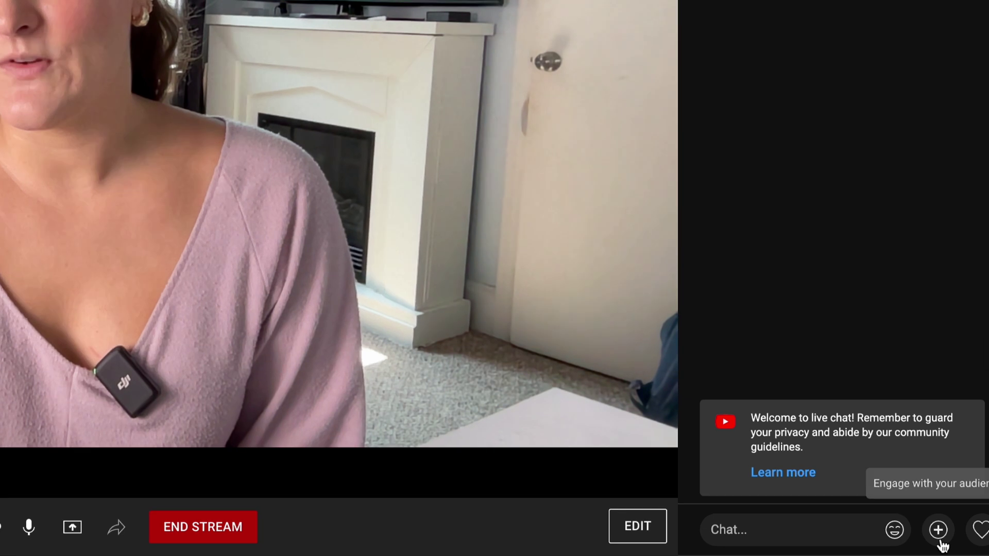
Step: Open the live chat's audience engagement options, and view the screen sharing choices without sharing anything
left_click(939, 540)
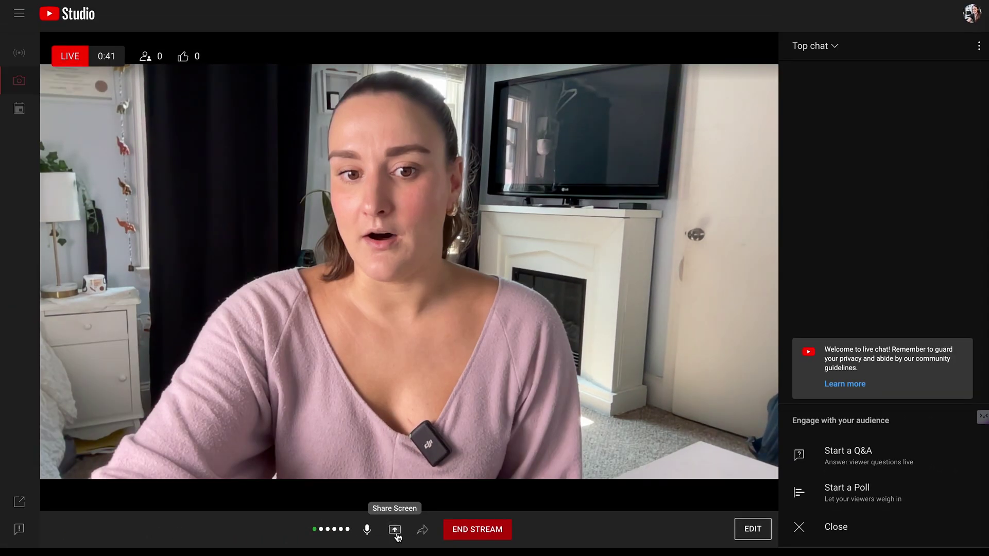
left_click(60, 527)
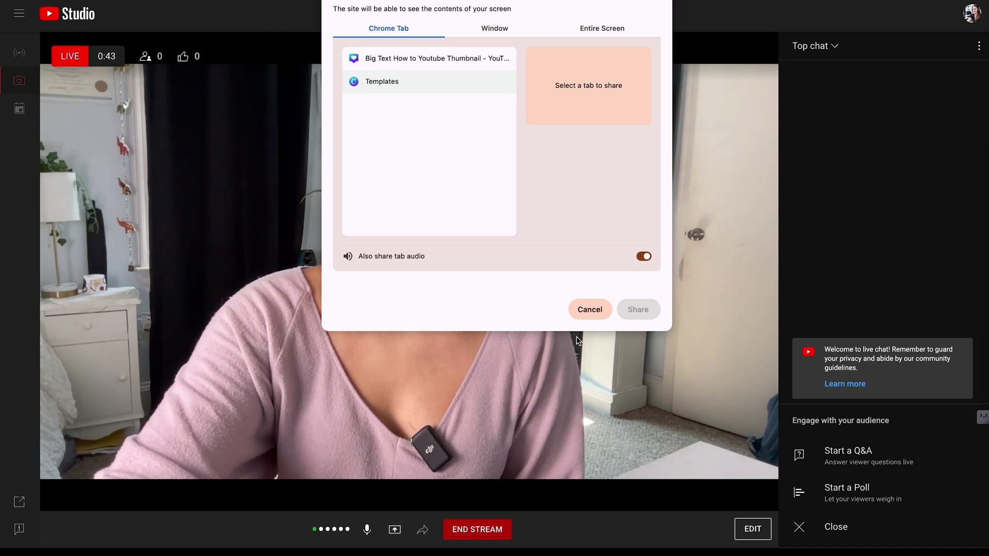
left_click(590, 313)
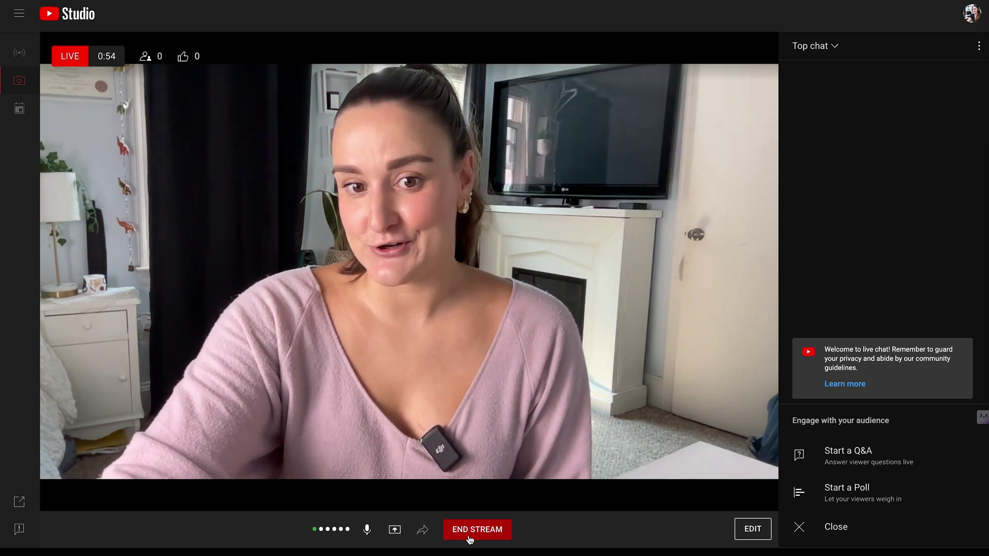
Step: End the live stream and open the replay of "How To Go Live On YouTube - A LIVE Tutorial" from the channel's live content
left_click(448, 536)
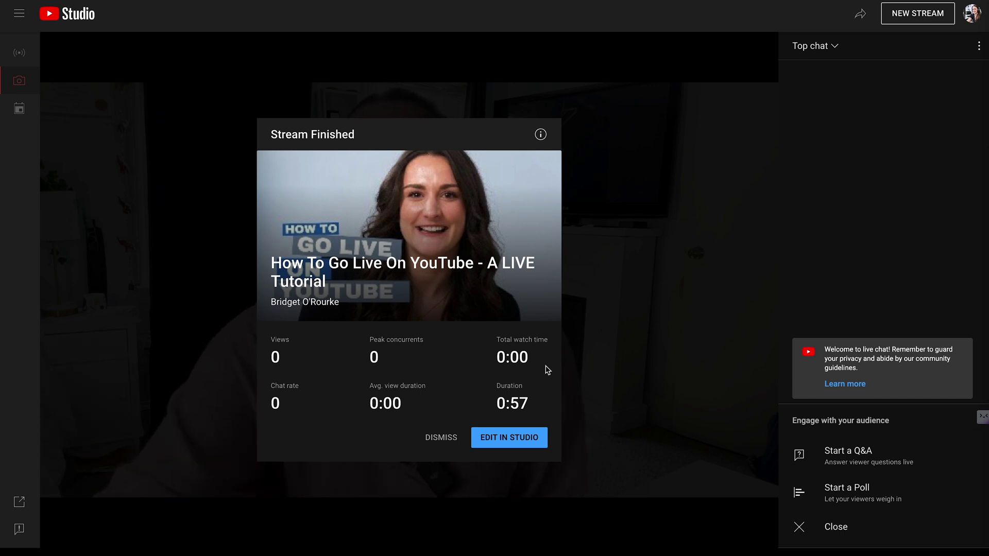
left_click(506, 448)
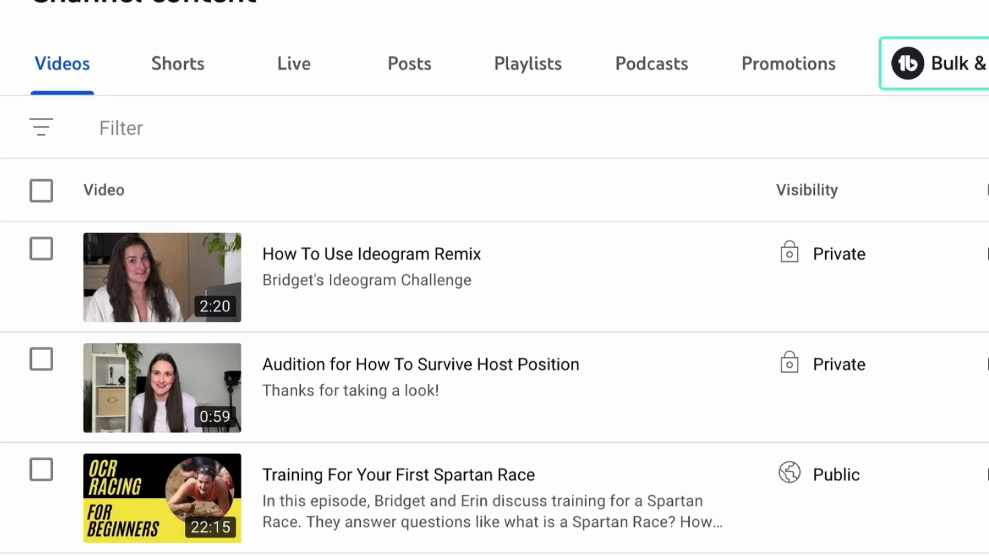
left_click(294, 84)
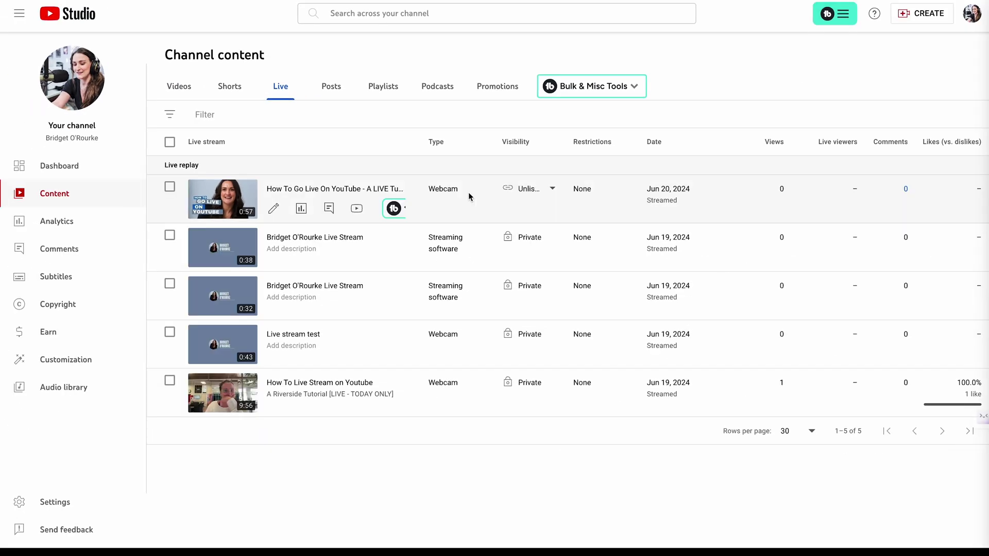
left_click(330, 190)
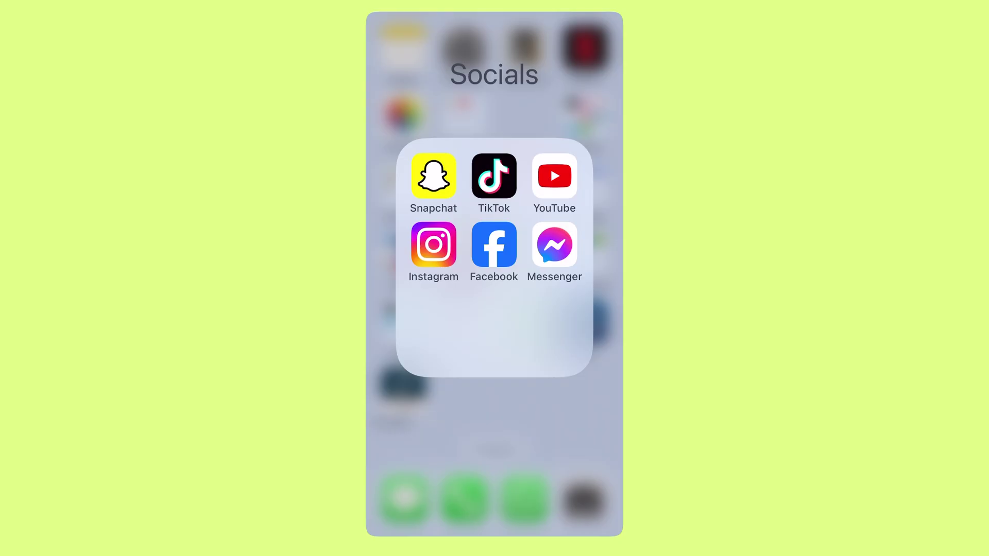
Step: Switch to the YouTube mobile app and start creating a live stream
left_click(554, 176)
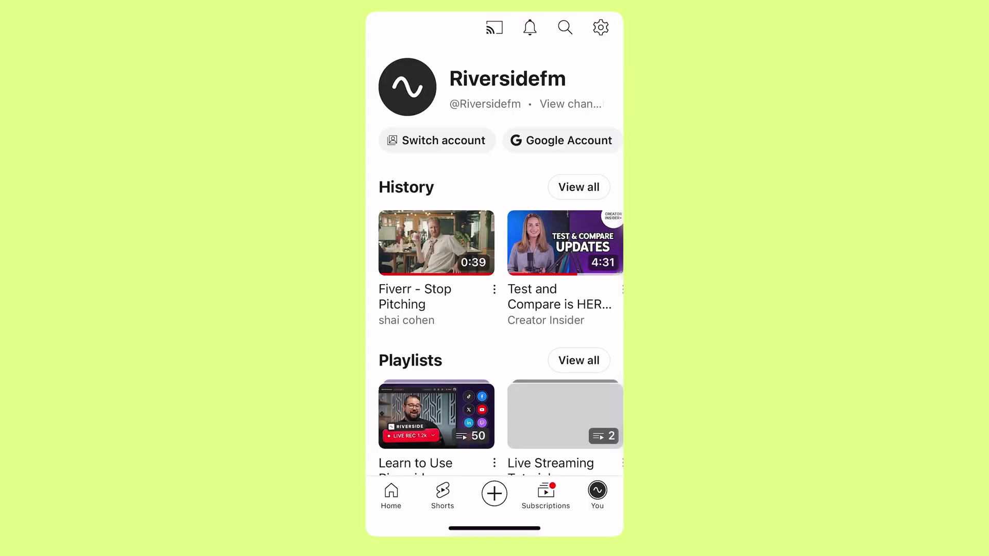
left_click(493, 493)
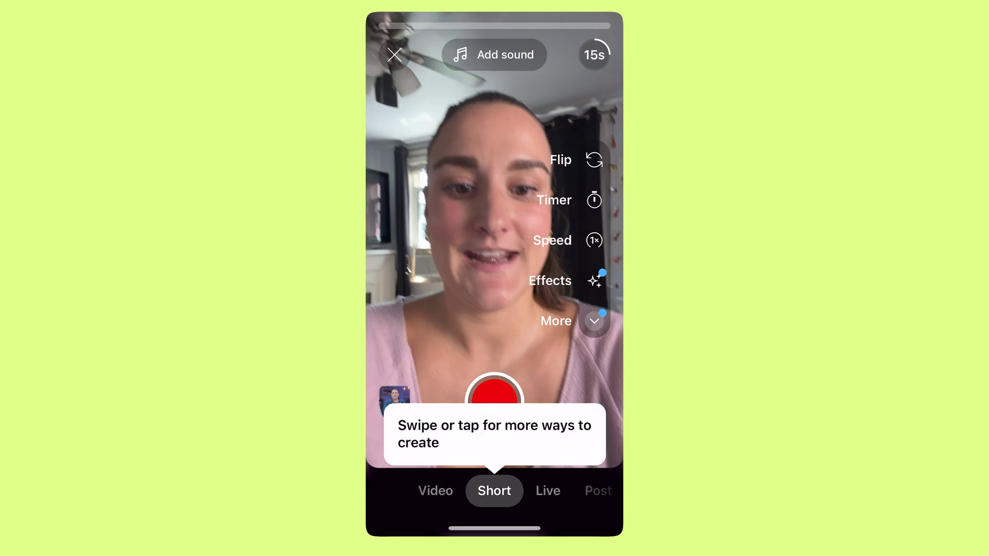
left_click(548, 490)
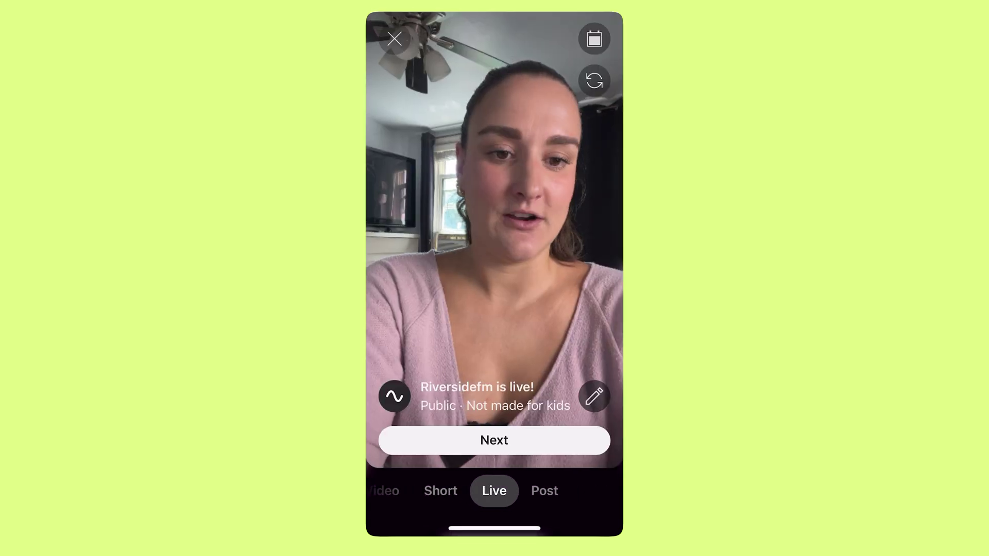
Step: Edit the mobile stream's details: set visibility to Unlisted, enable Go Live Together, and open the advanced settings
left_click(593, 396)
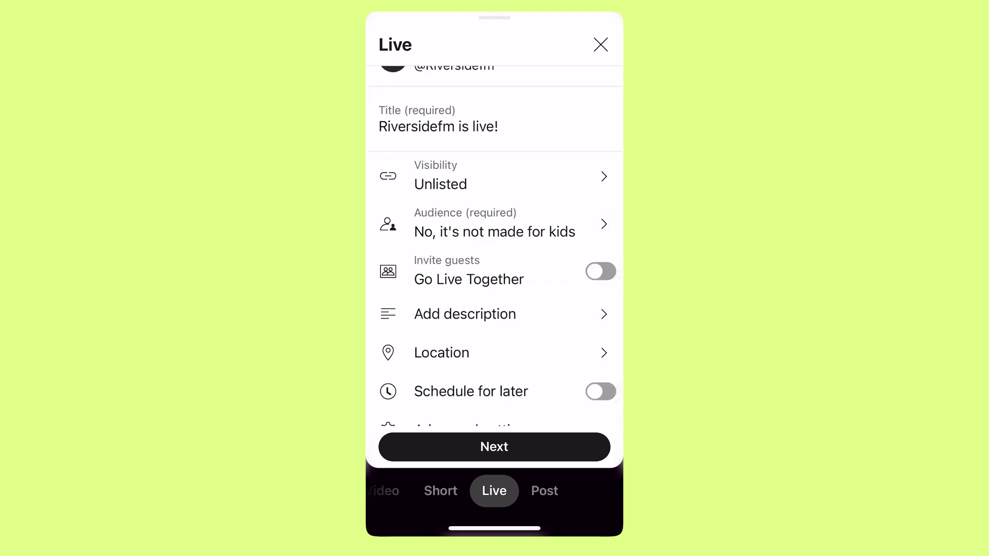
left_click(600, 271)
scroll(498, 246, "down", 1)
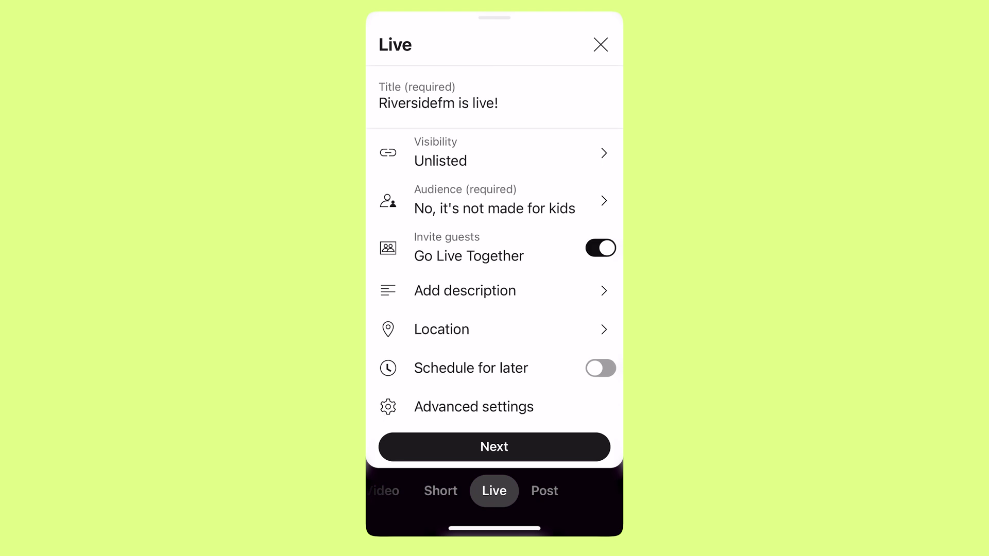
left_click(474, 406)
left_click(492, 218)
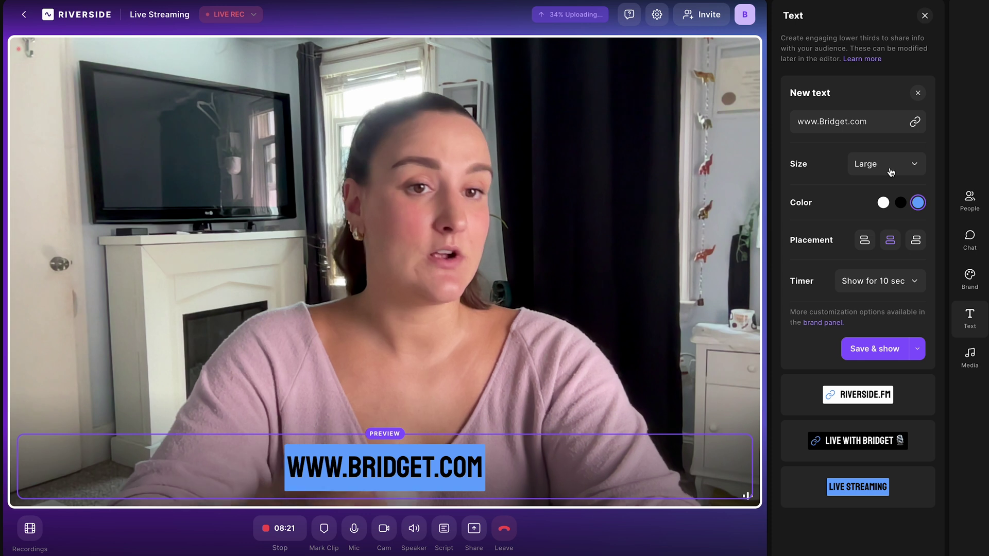
Step: Switch to the Riverside studio and choose a different size for the new website address text overlay
left_click(891, 171)
left_click(873, 194)
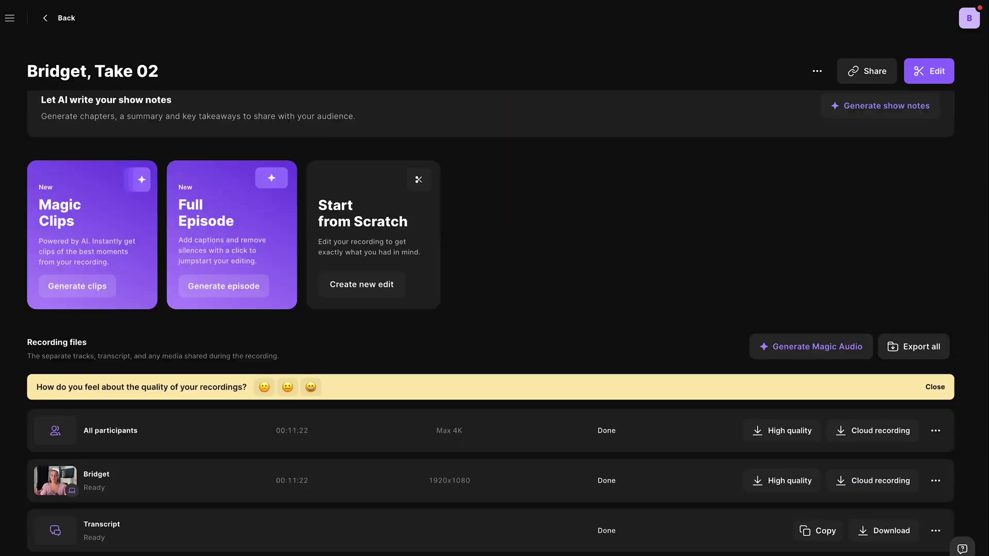
Step: In the recording's text-based editor, delete the transcript passage from "This is because as we saw earlier" through "transferred over to YouTube."
scroll(495, 309, "down", 3)
scroll(495, 309, "up", 1)
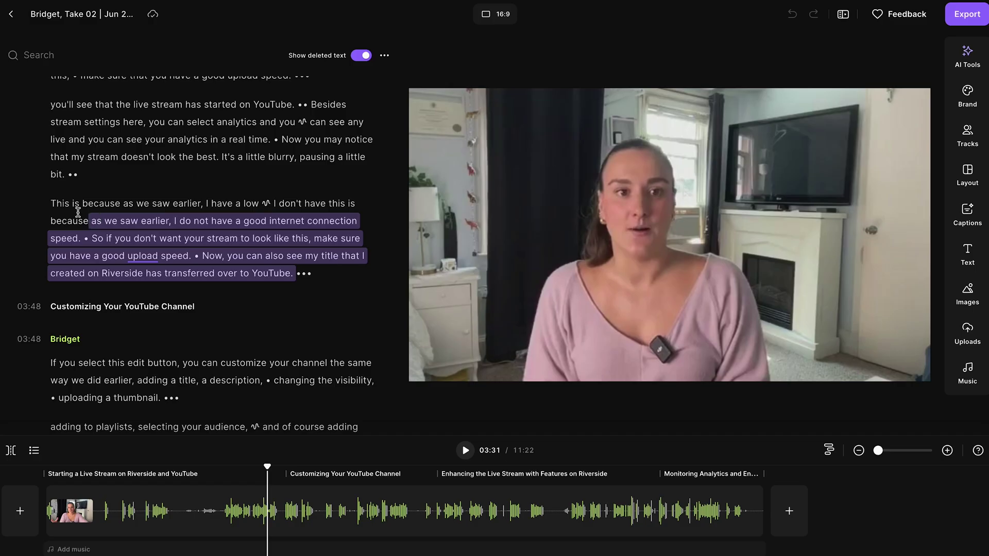
left_click_drag(77, 212, 54, 204)
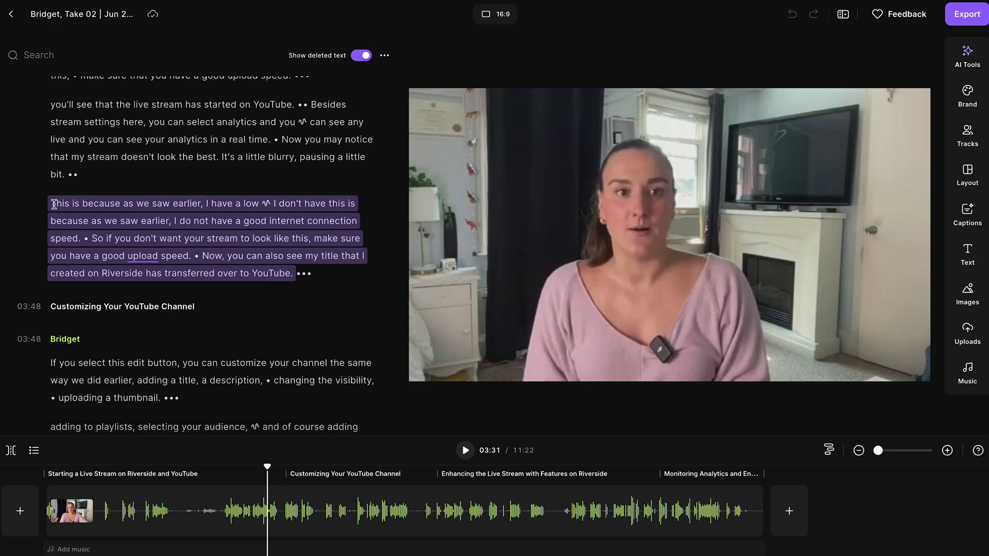
key("Delete")
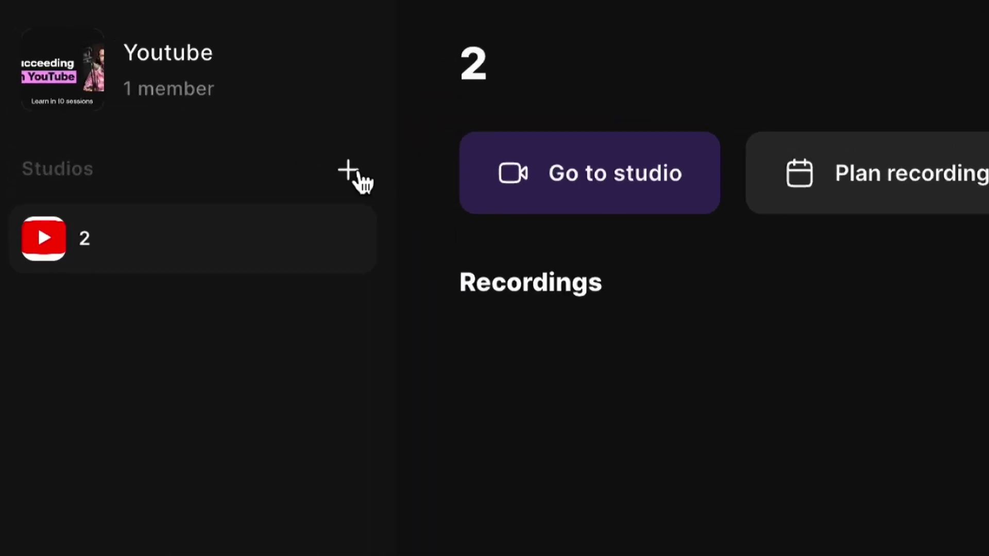
Step: Create a studio named "Live Streaming" with English transcription and go to it
left_click(359, 176)
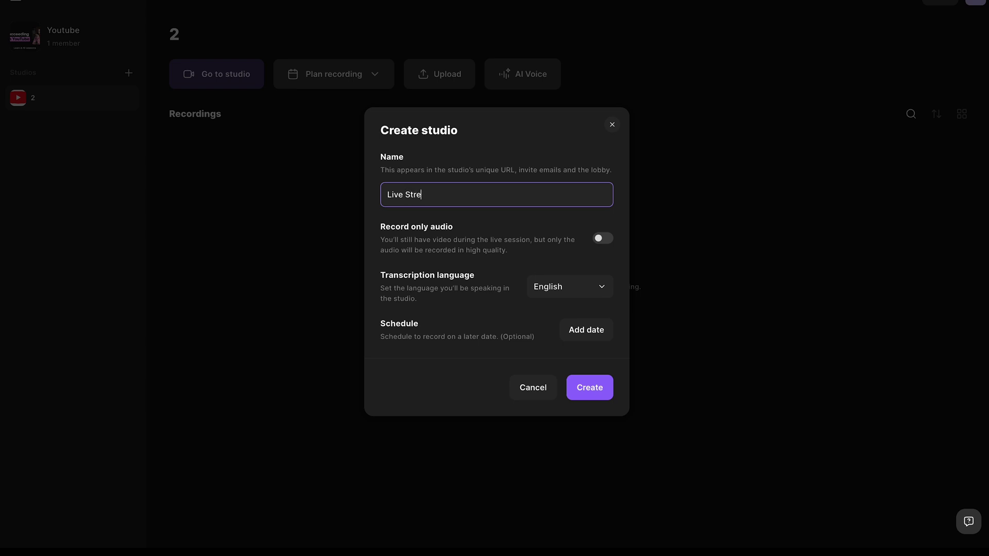
left_click(590, 387)
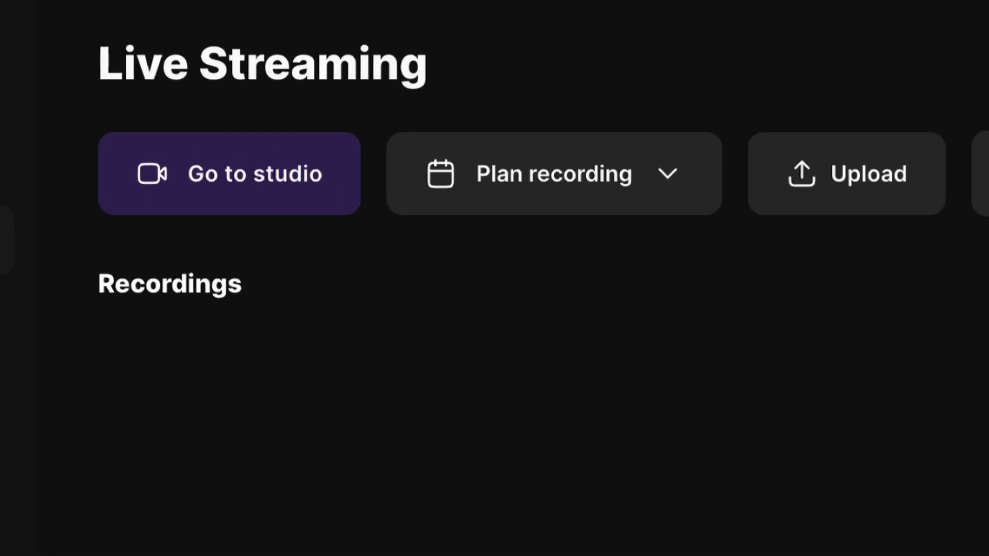
left_click(255, 202)
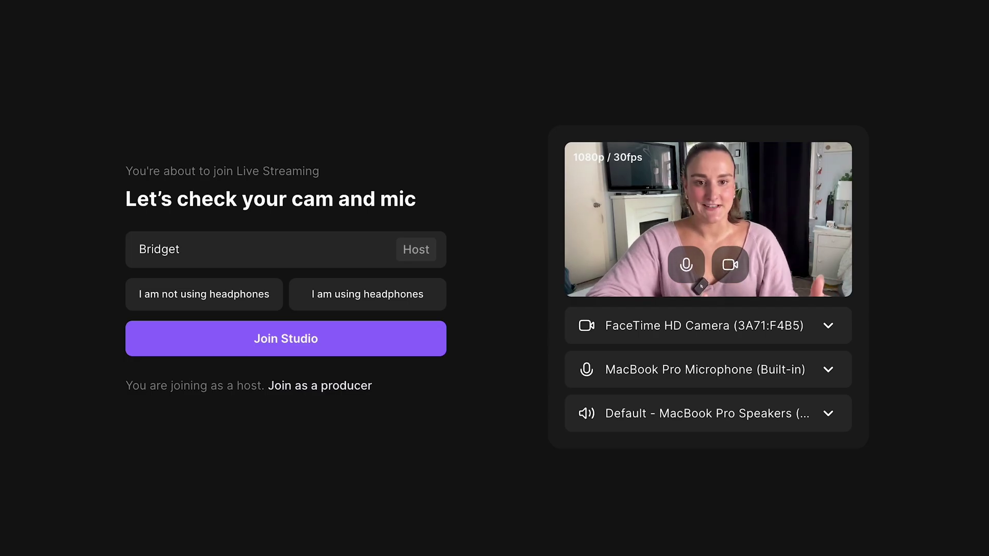
Step: Look through the microphone and camera choices, view the mobile camera connection code, and close it without connecting a phone
left_click(827, 367)
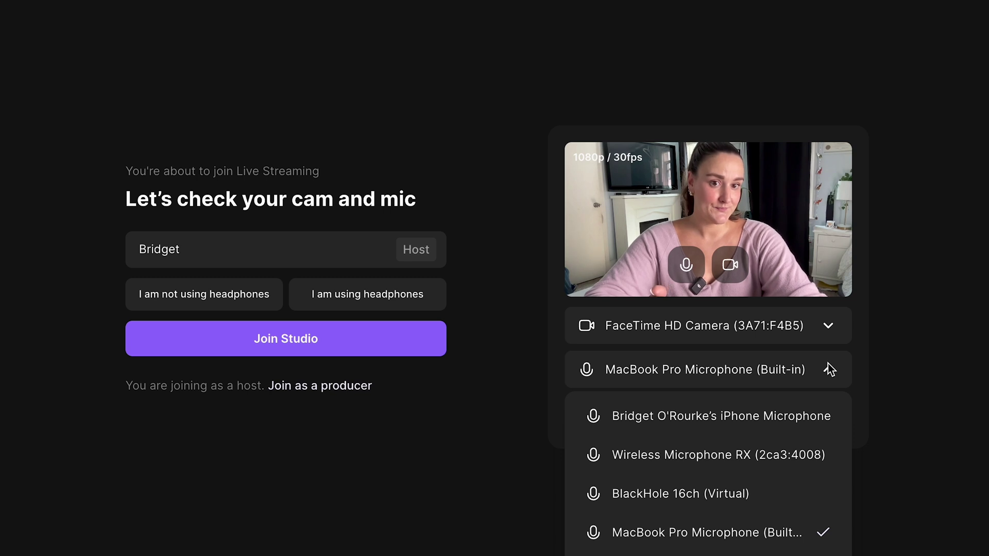
left_click(827, 329)
left_click(827, 329)
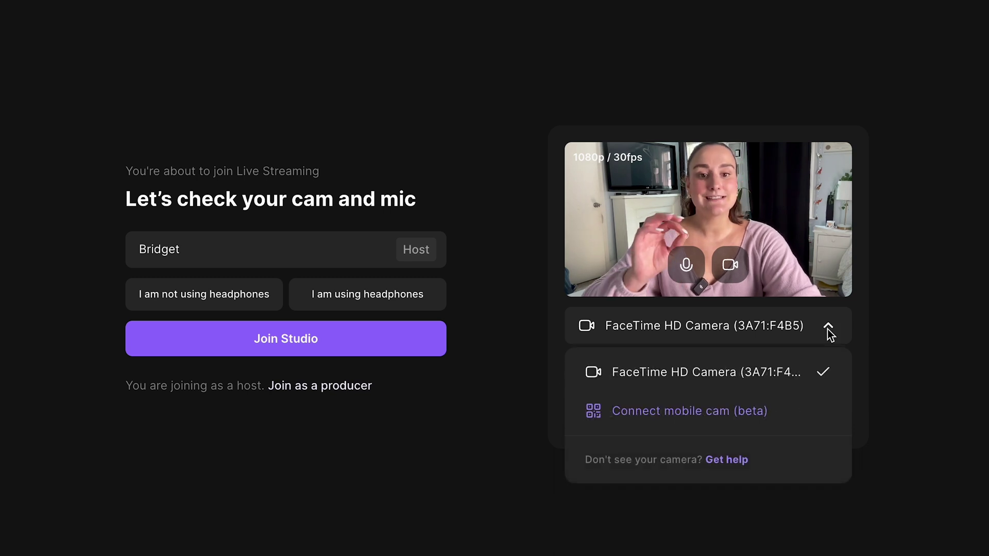
left_click(807, 410)
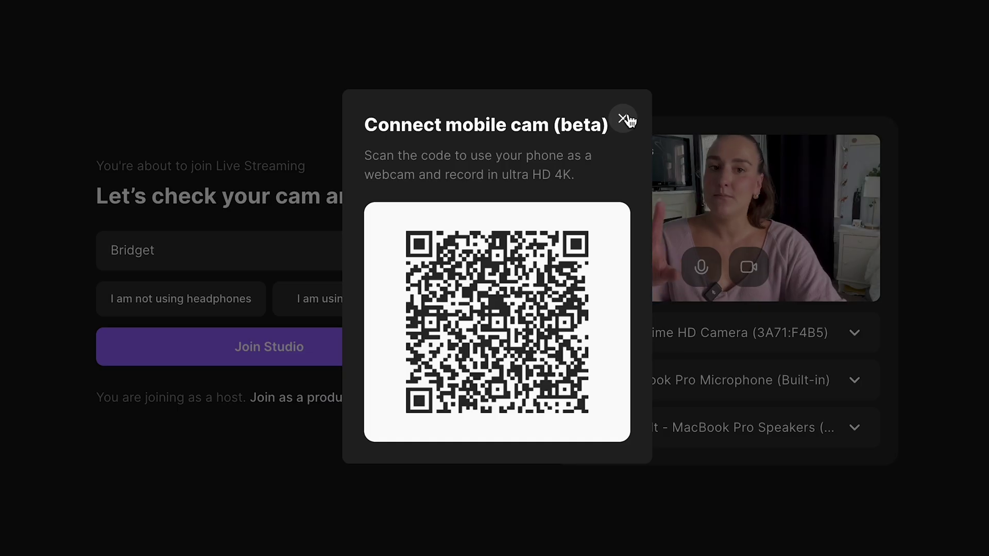
left_click(627, 118)
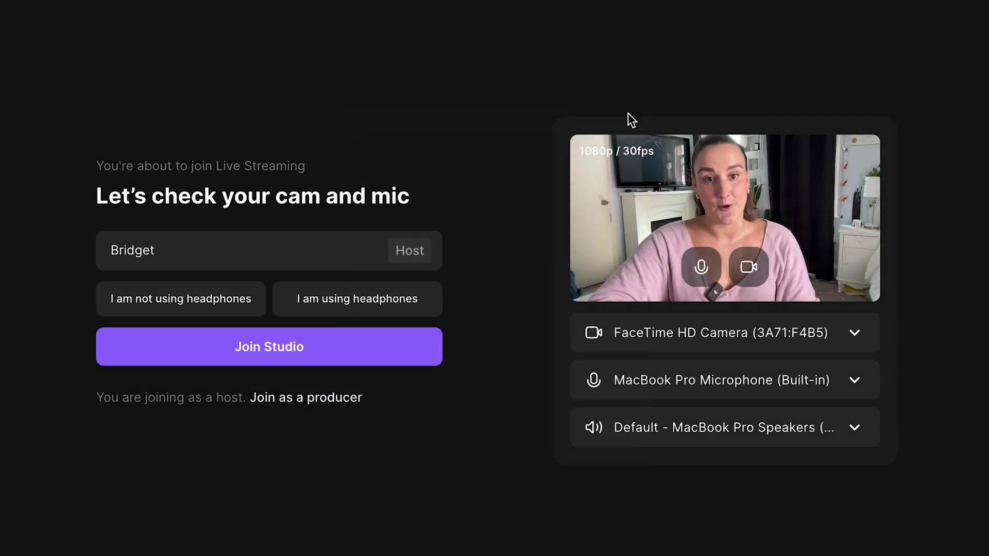
Step: Indicate that no headphones are being used and join the studio as host
left_click(181, 298)
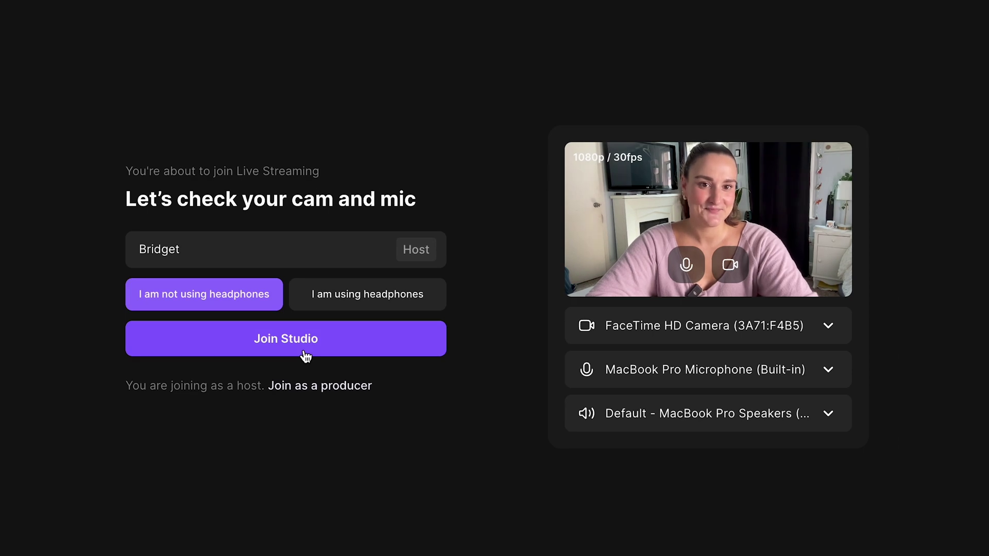
left_click(305, 356)
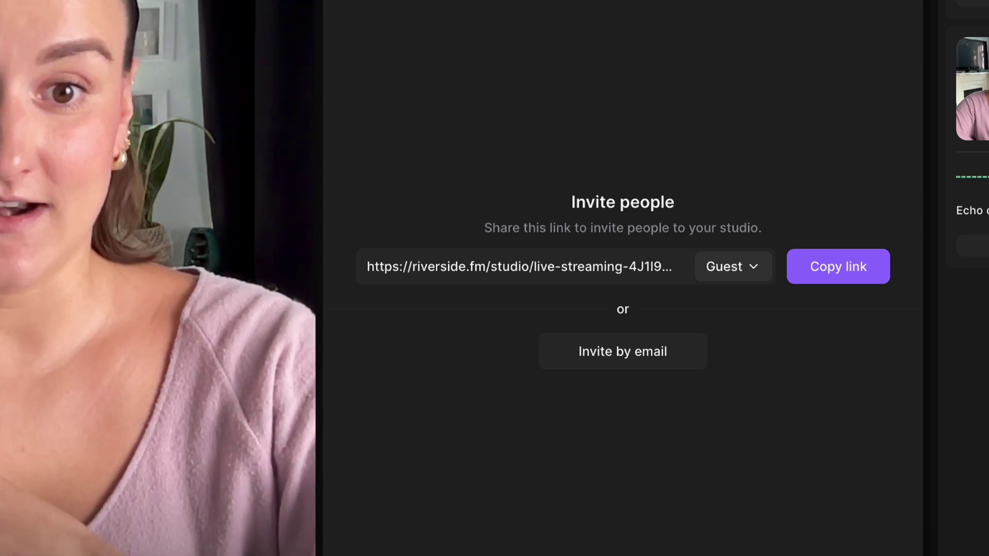
Step: Copy the guest invite link, switch the invitation role to Producer, and close the invitation box
left_click(825, 278)
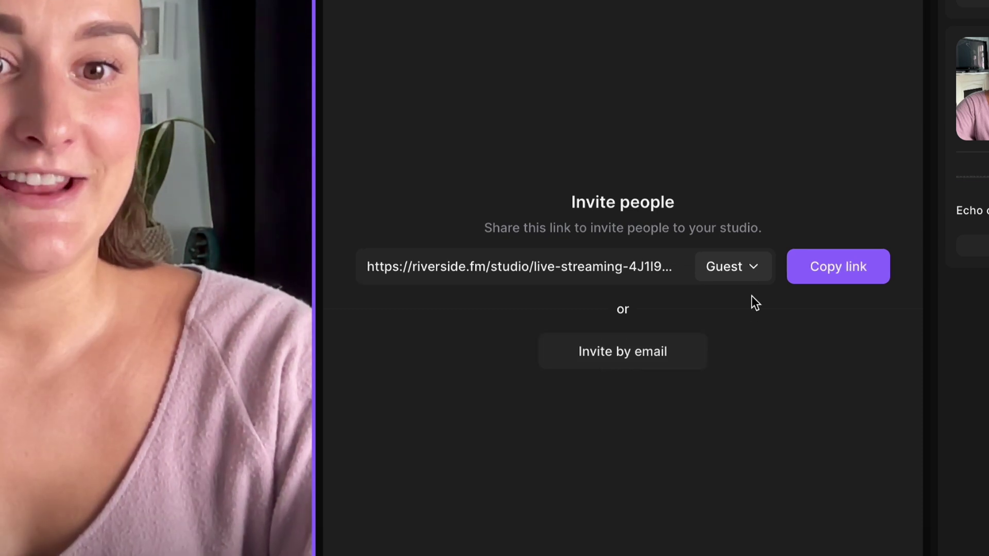
left_click(749, 268)
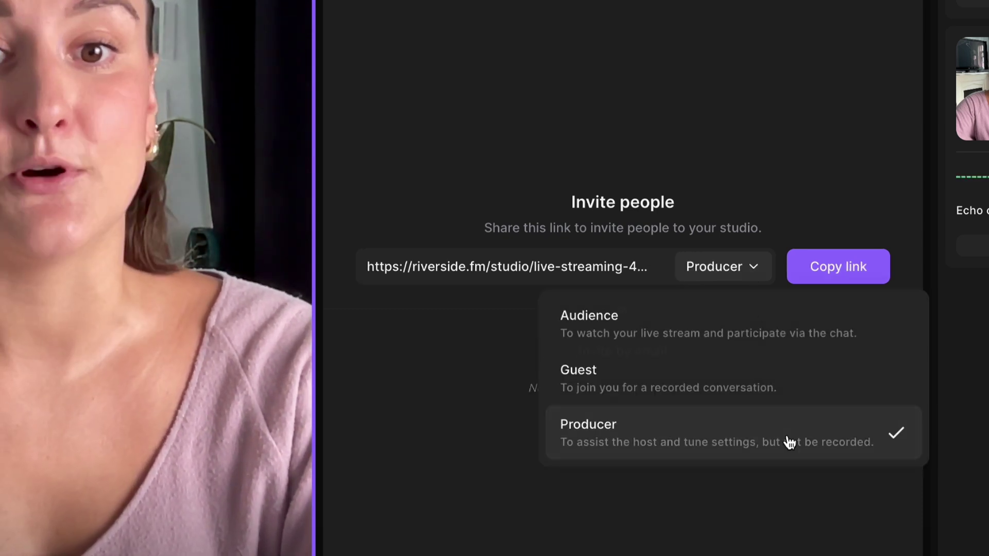
left_click(789, 441)
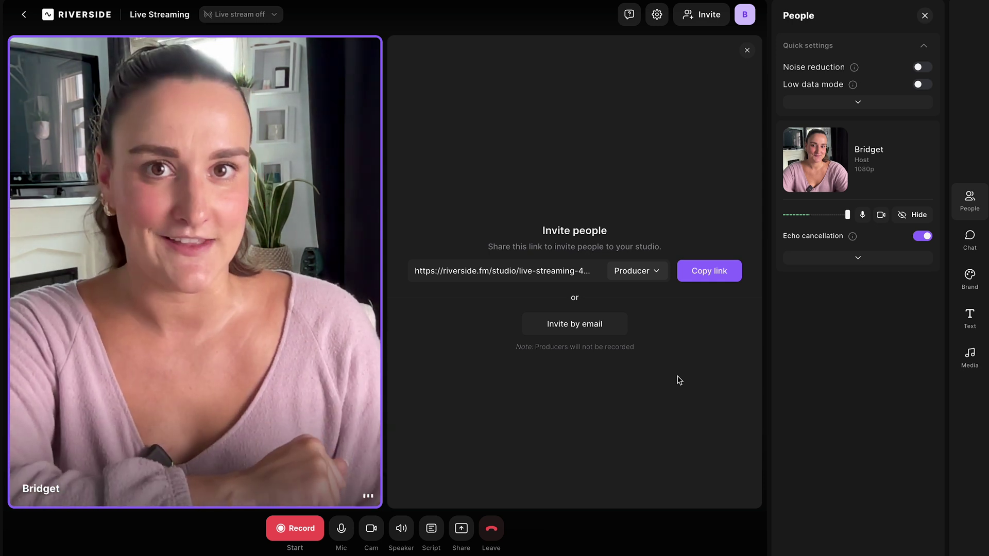
key("Escape")
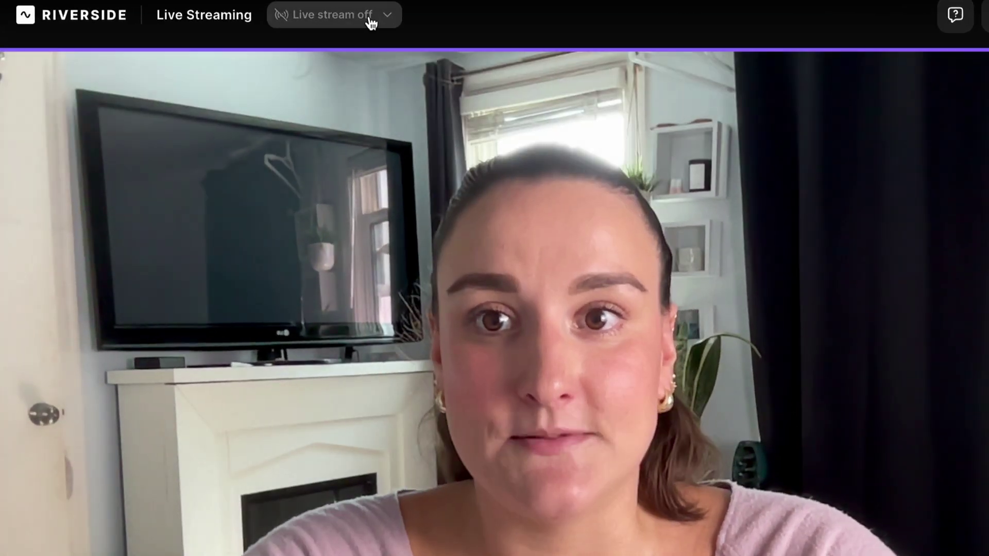
Step: Set the live stream's video quality to 1080p
left_click(368, 17)
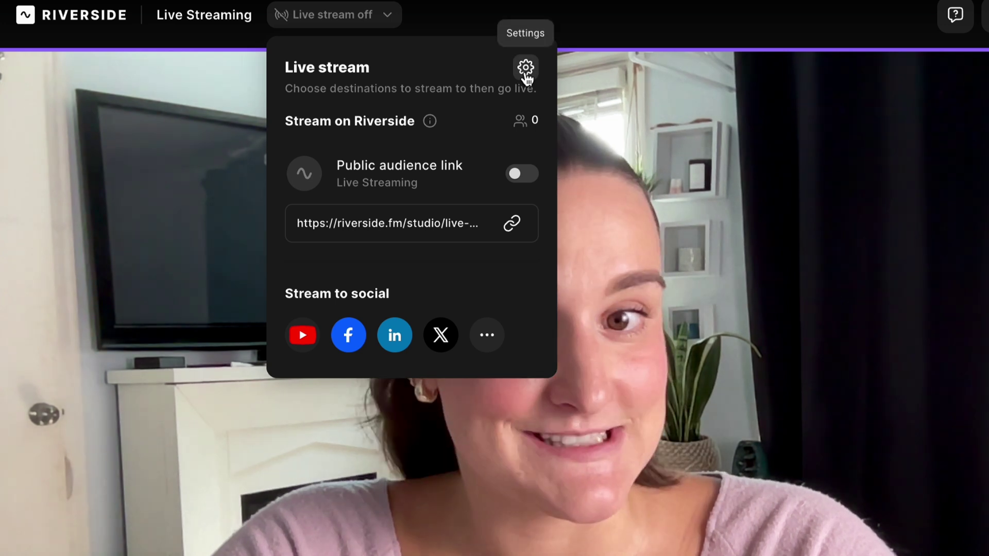
left_click(525, 71)
left_click(515, 130)
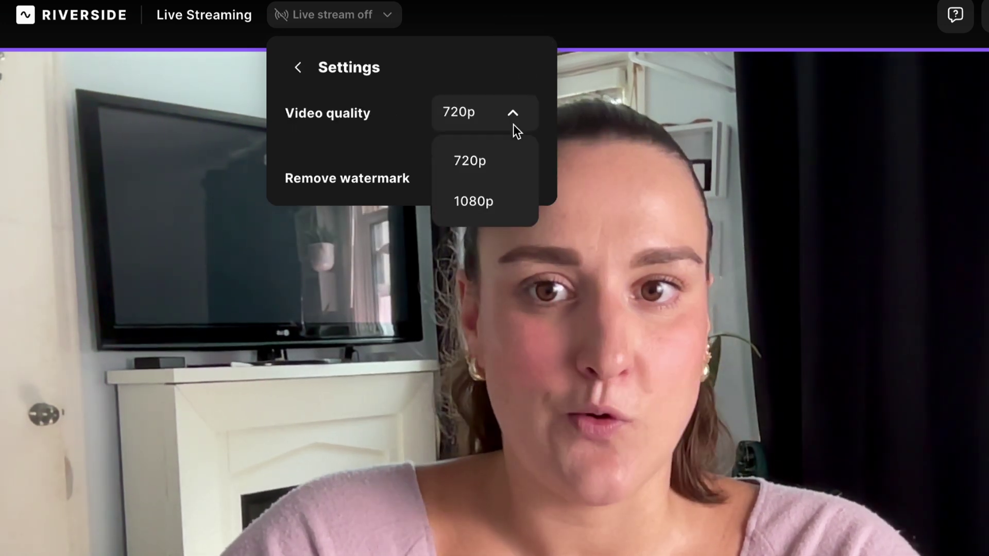
left_click(503, 201)
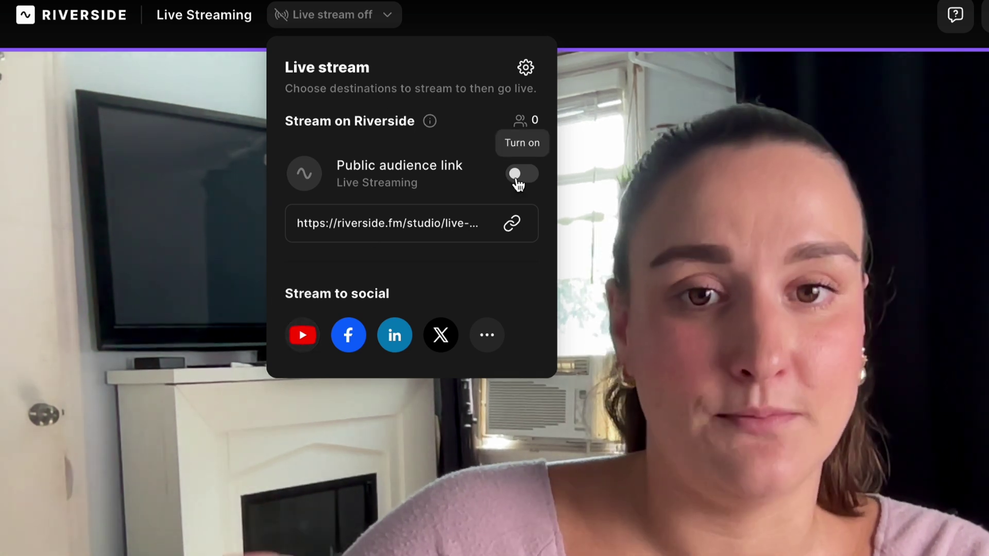
Step: Turn on the public audience link for the live stream and copy it
left_click(516, 180)
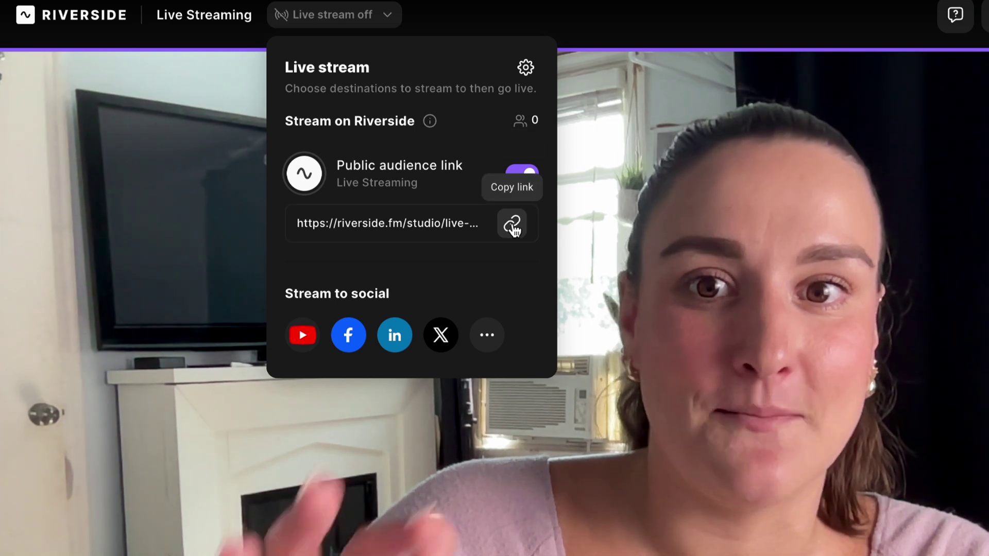
left_click(513, 225)
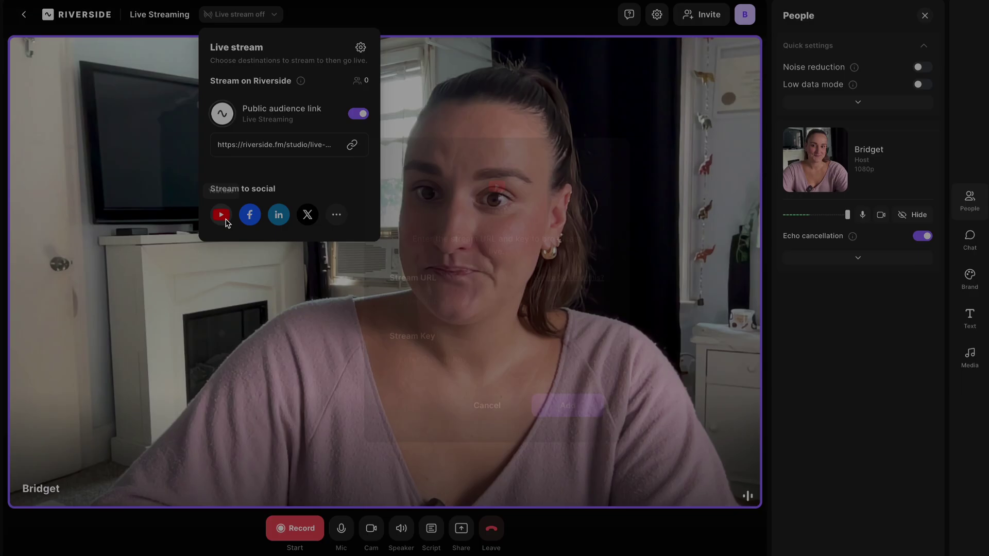
Step: Start a custom YouTube connection in Riverside, switch to YouTube Studio, and open the Stream page for going live
left_click(304, 337)
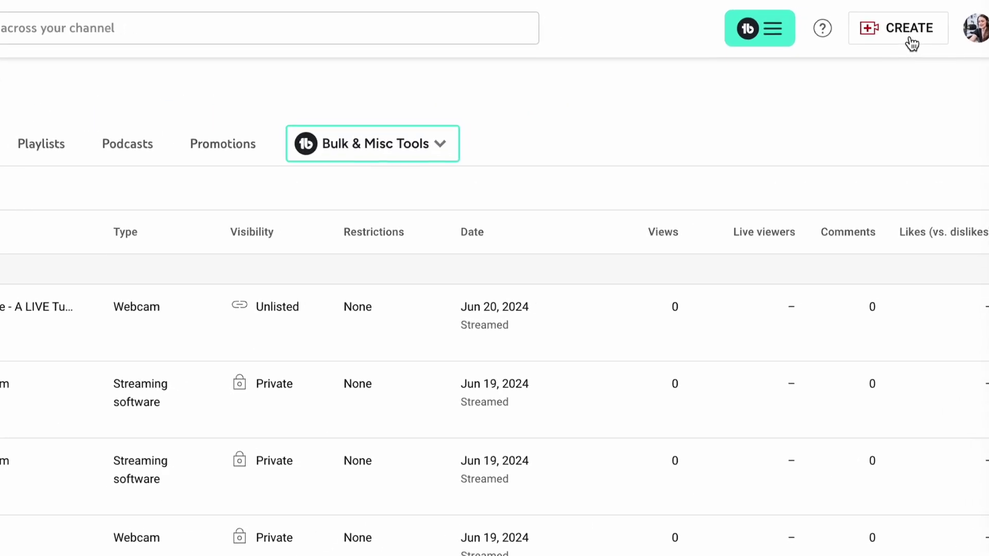
left_click(922, 15)
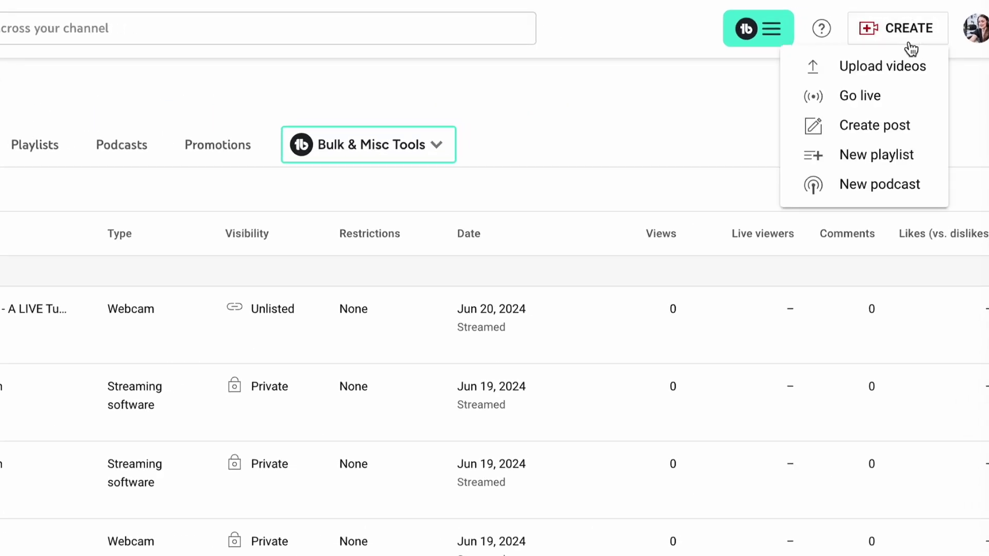
left_click(871, 95)
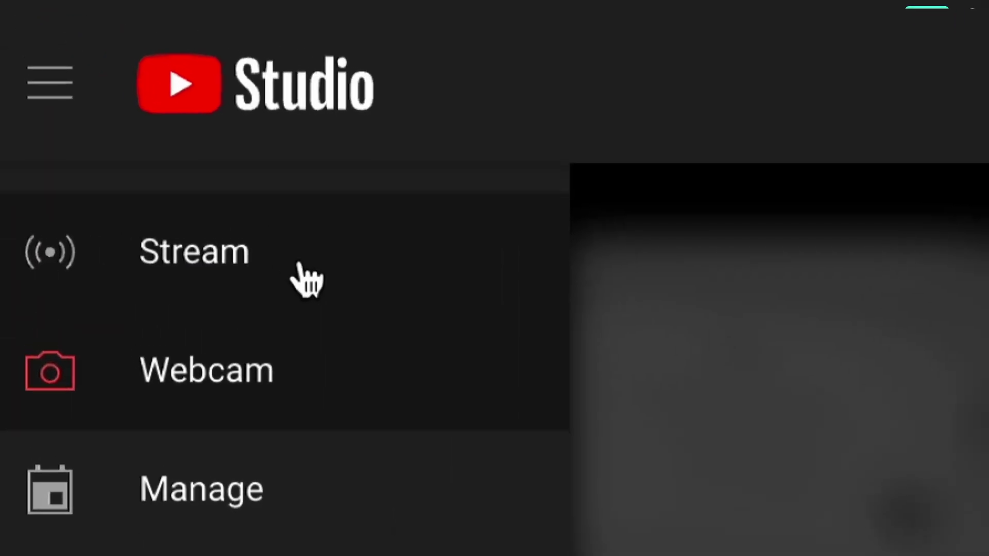
left_click(305, 277)
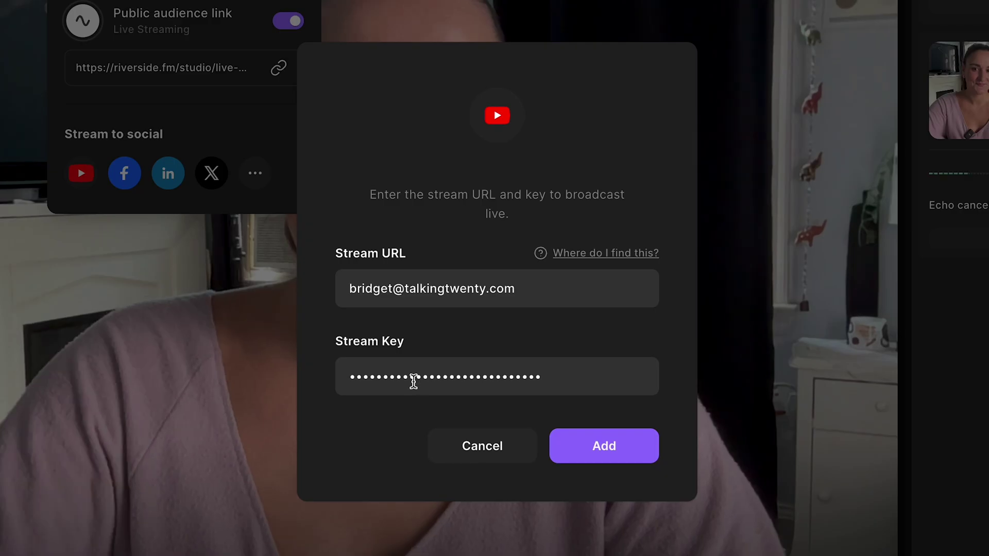
Step: Paste the YouTube stream key and stream URL into the custom connection in Riverside and add it as a destination
double_click(415, 375)
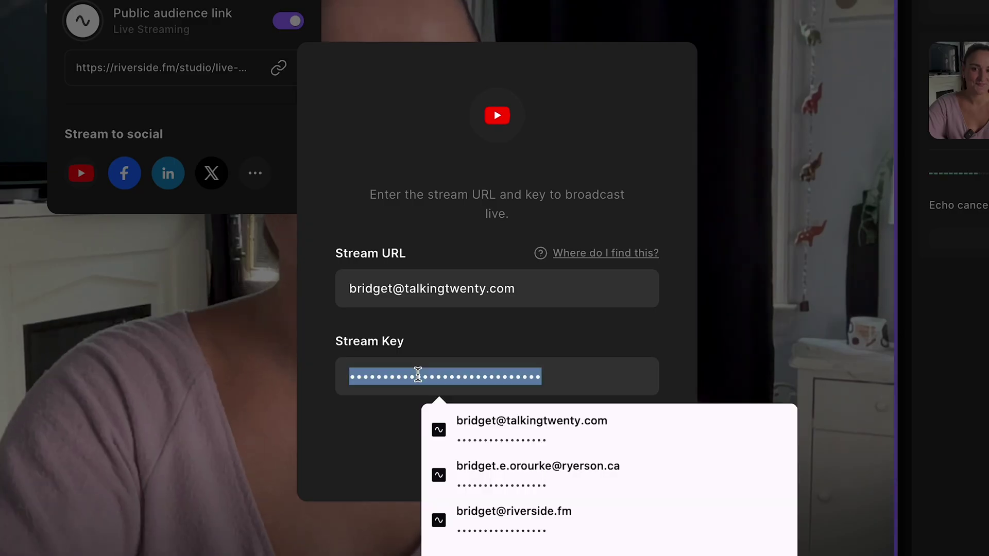
key("ctrl+v")
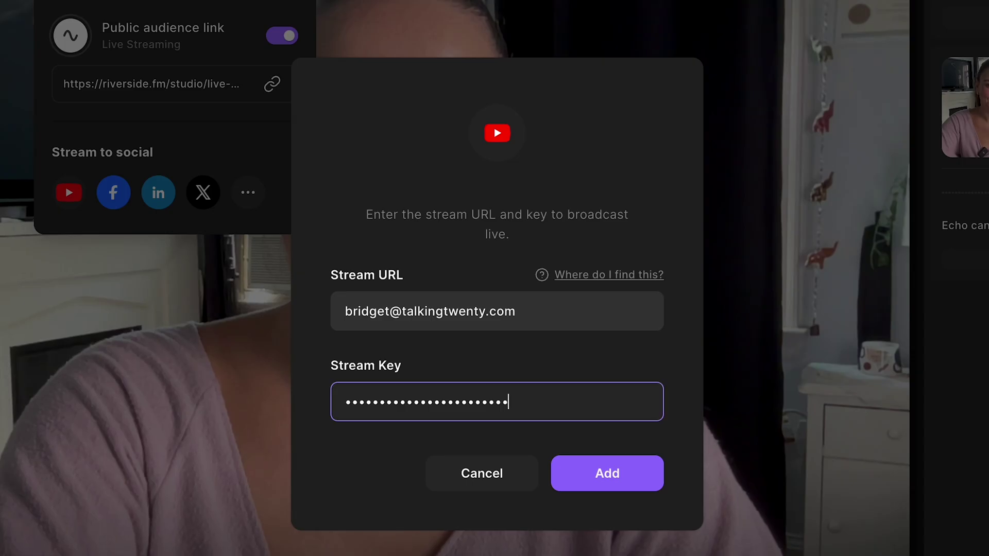
double_click(431, 312)
key("ctrl+a")
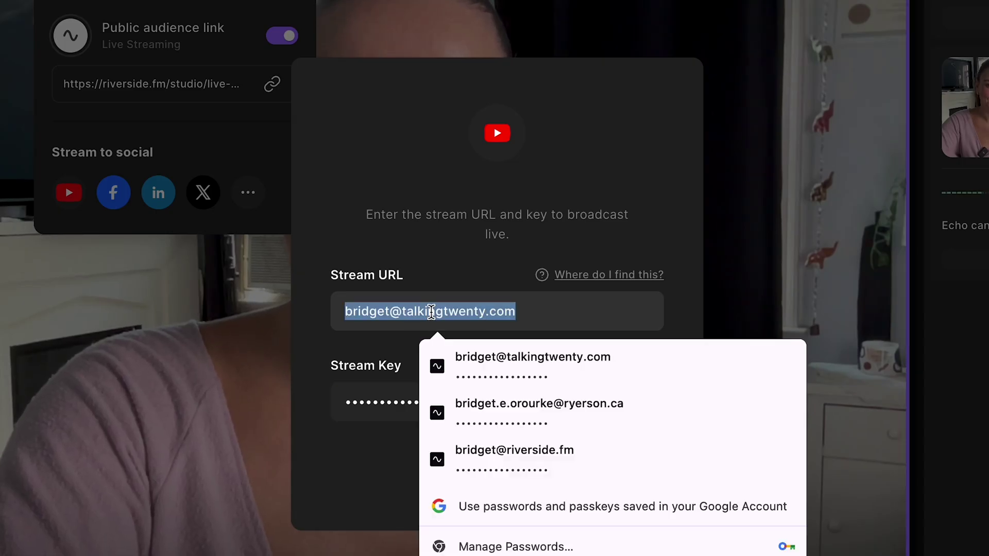
key("ctrl+v")
left_click(624, 491)
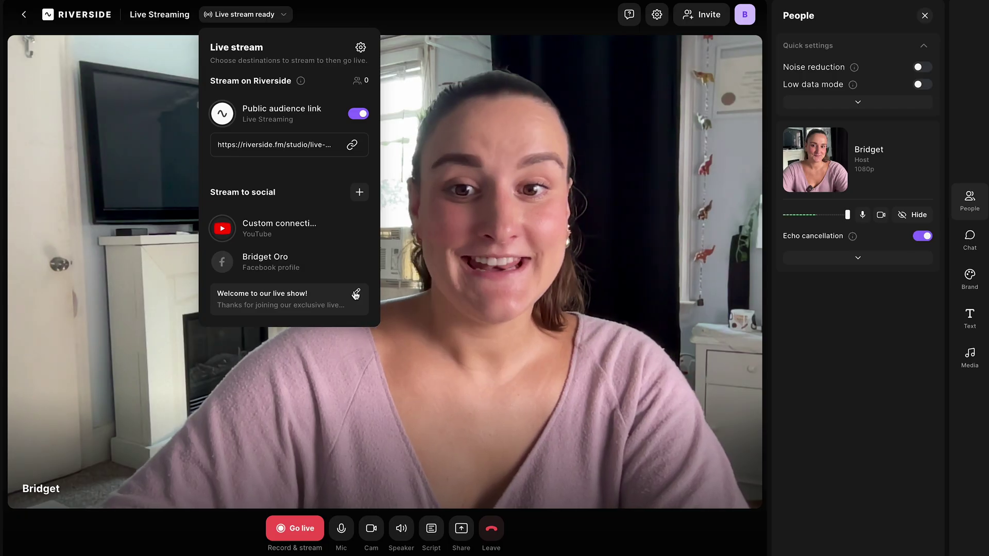
Step: Set the live stream's title to "How To Go Live On YouTube - A LIVE Tutorial" and open its description for editing
left_click(355, 289)
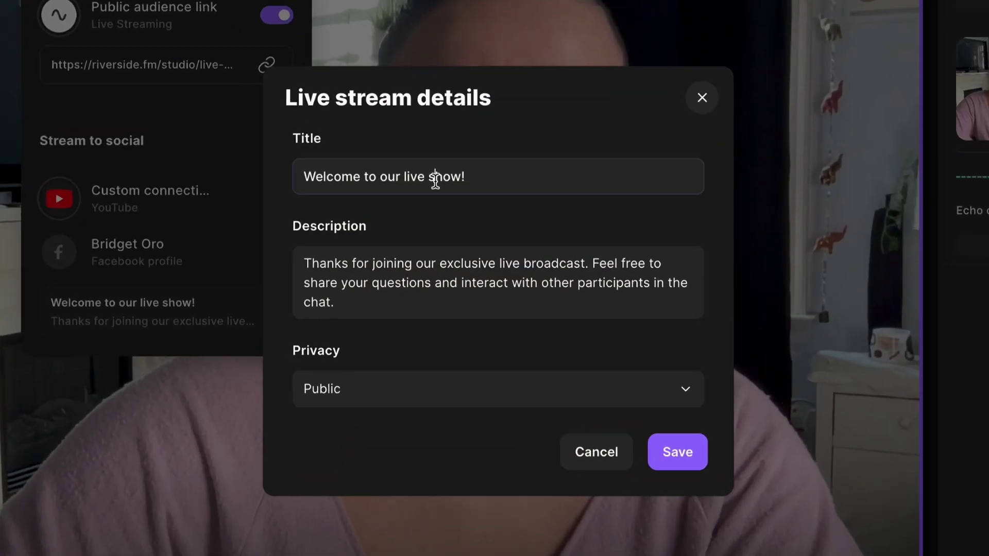
triple_click(435, 178)
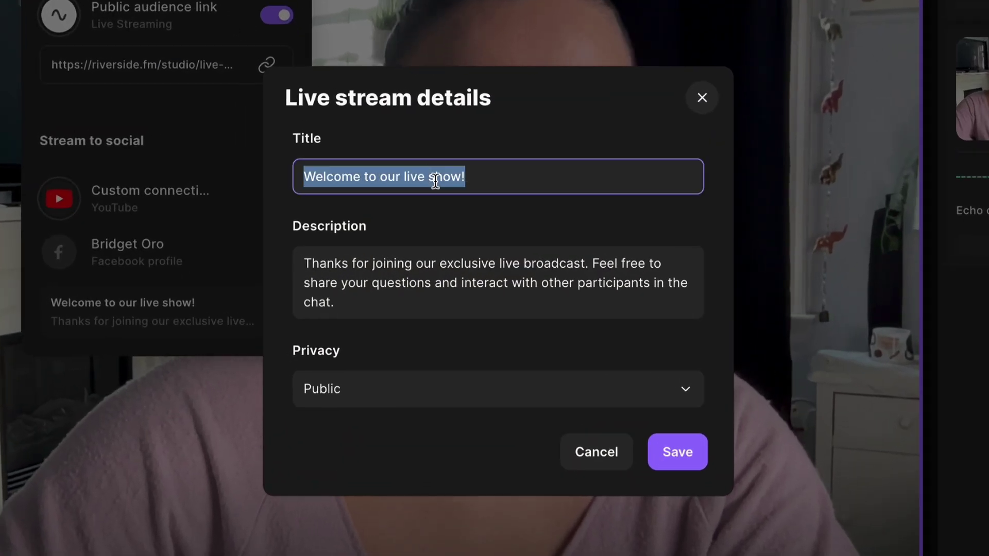
key("ctrl+v")
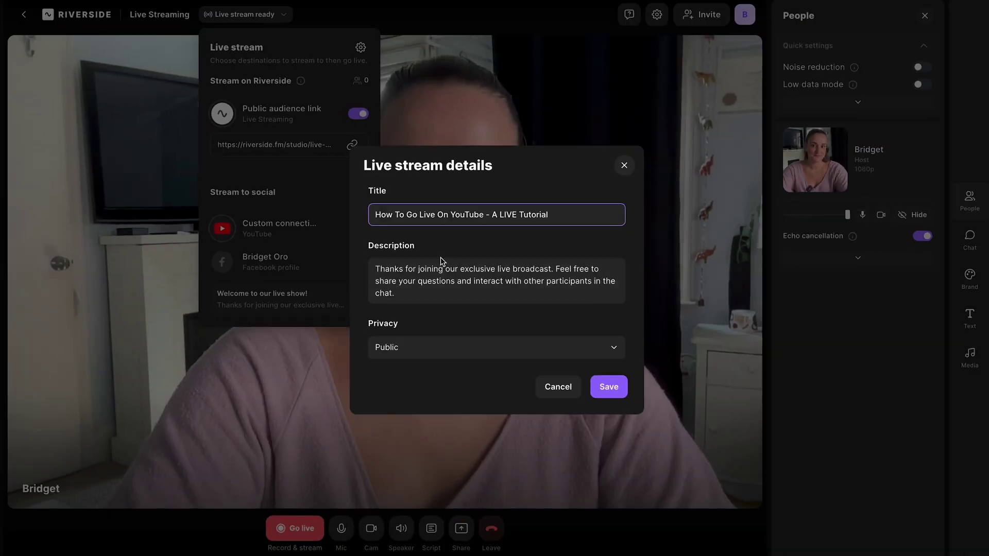
left_click(441, 297)
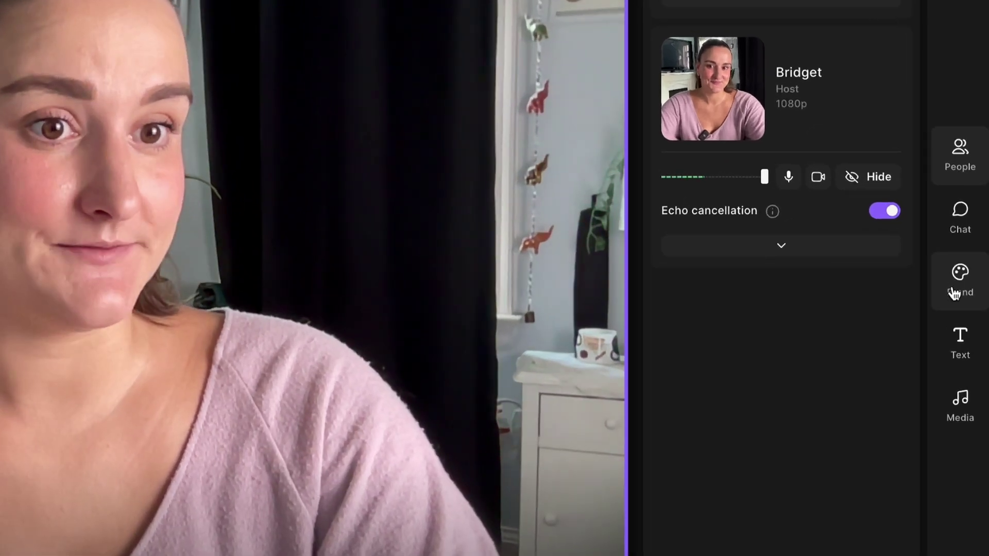
Step: Brand the studio with the Sugarplum theme and Bold name style, and apply this look to the lobby
left_click(958, 286)
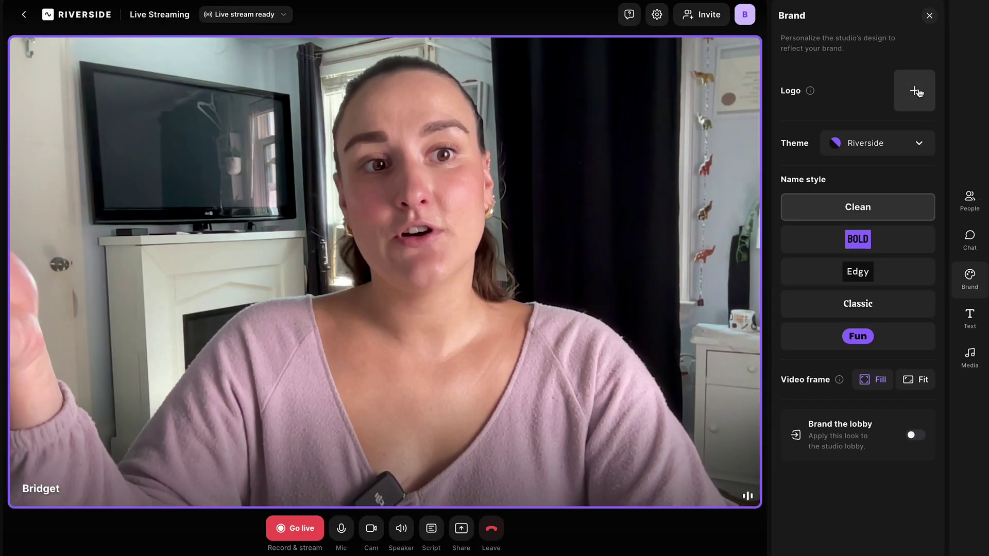
left_click(915, 92)
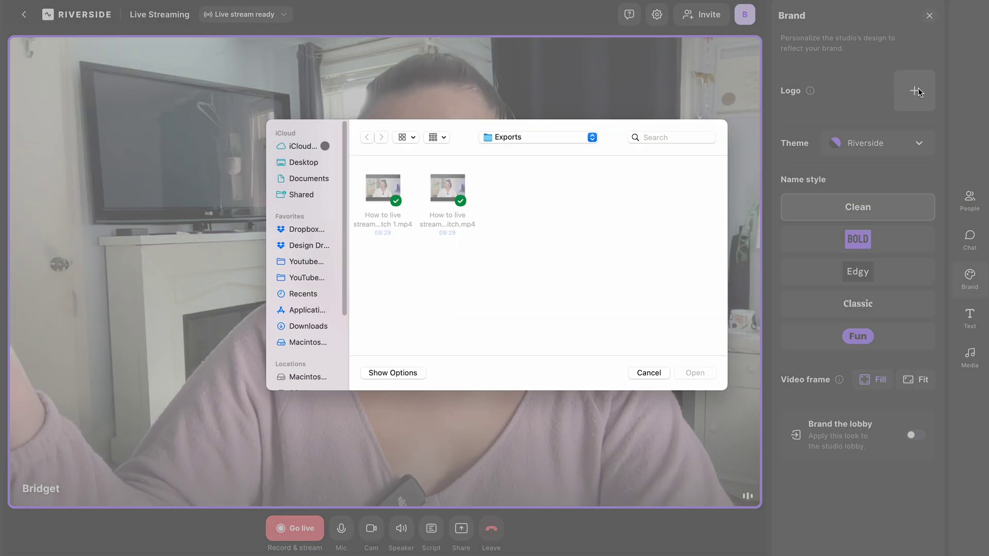
left_click(647, 372)
left_click(902, 144)
left_click(893, 227)
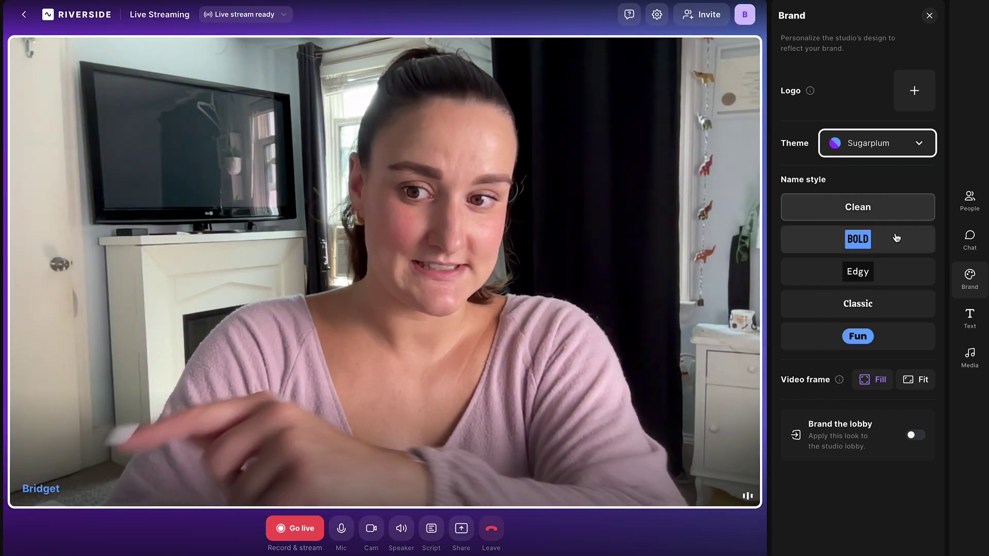
left_click(896, 237)
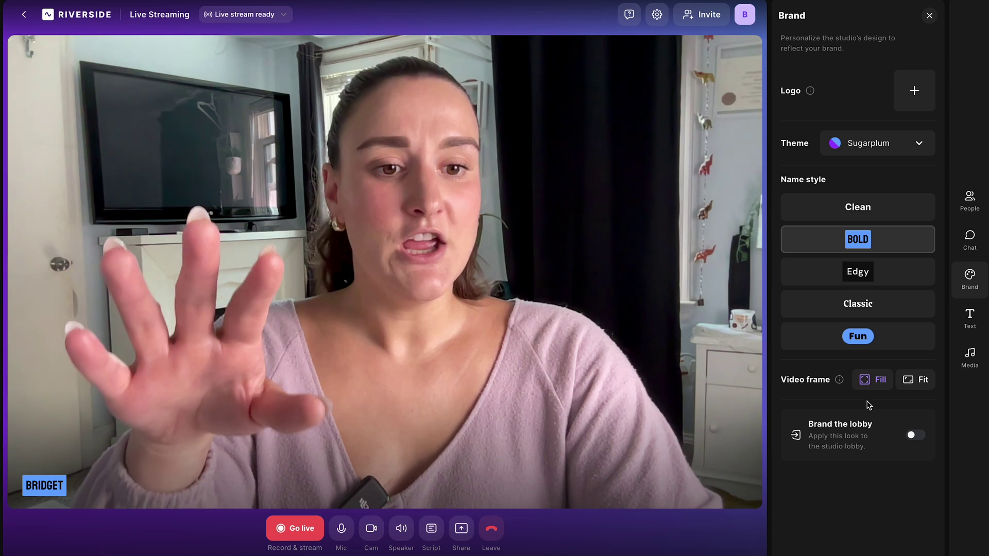
left_click(914, 436)
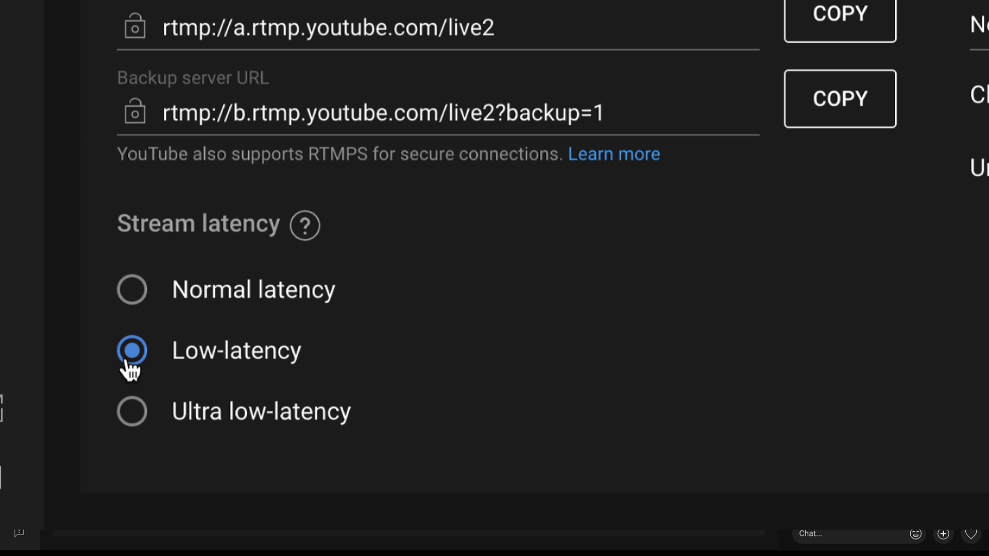
Step: Set the stream latency to Ultra low-latency in YouTube Studio, and go live with recording from Riverside
left_click(123, 427)
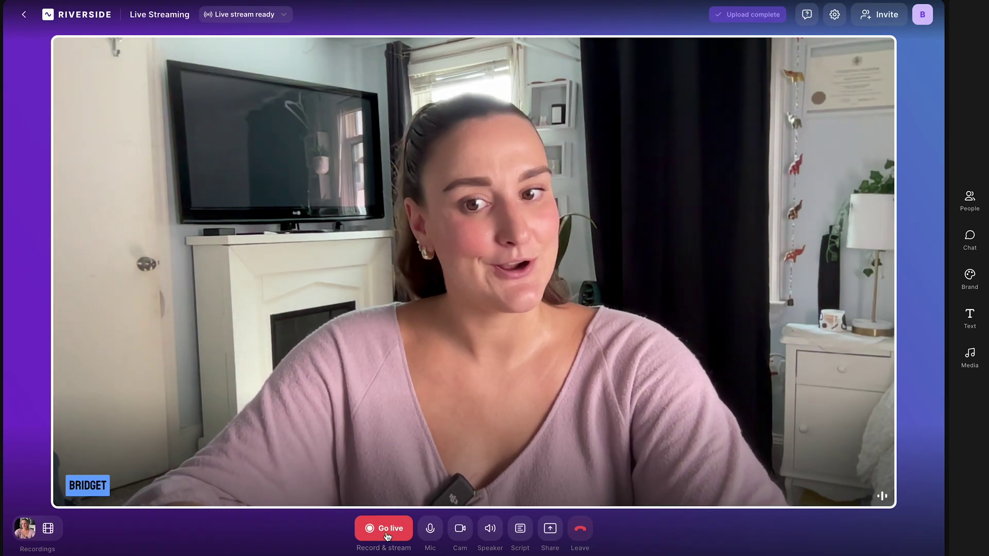
left_click(387, 536)
left_click(379, 466)
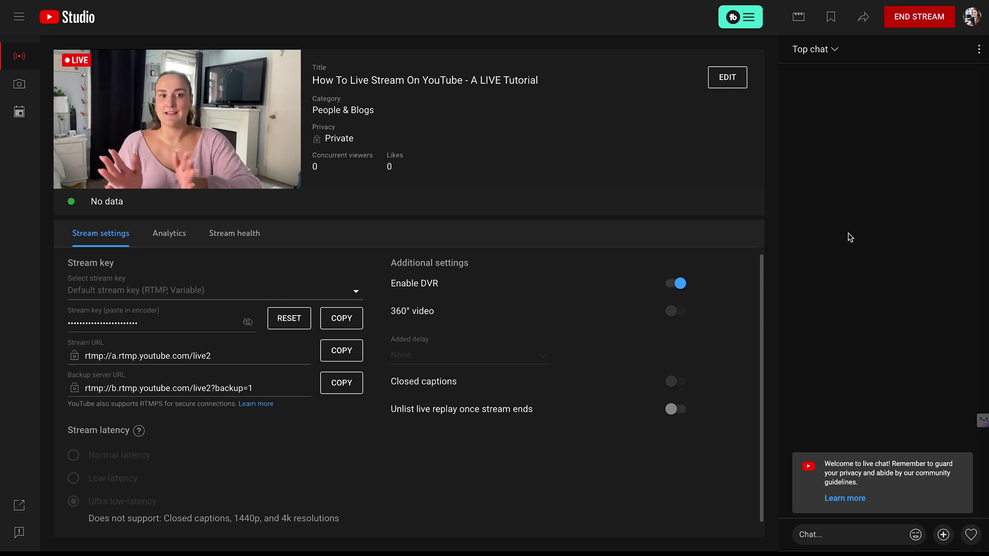
Step: Review the running stream's analytics and title details in YouTube Studio
left_click(167, 240)
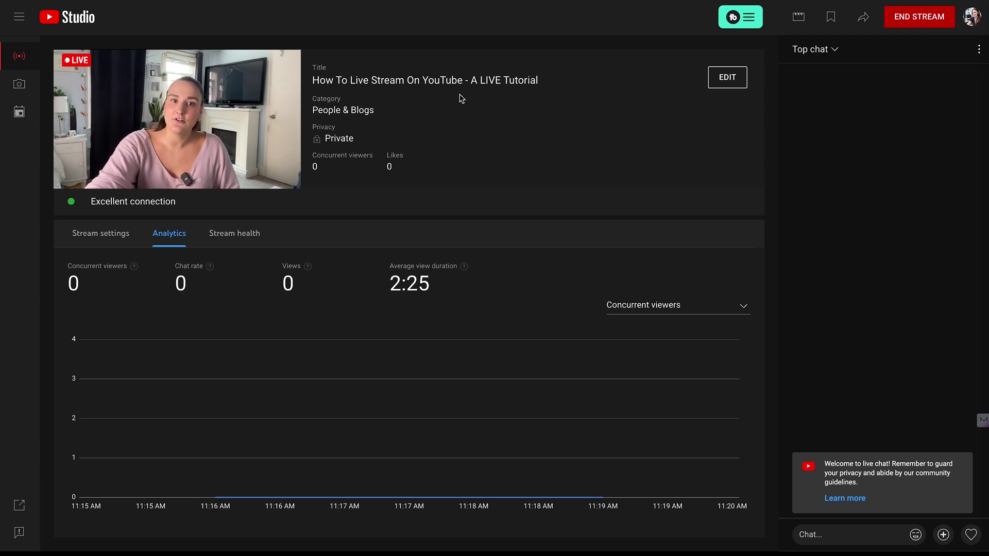
left_click_drag(312, 75, 345, 95)
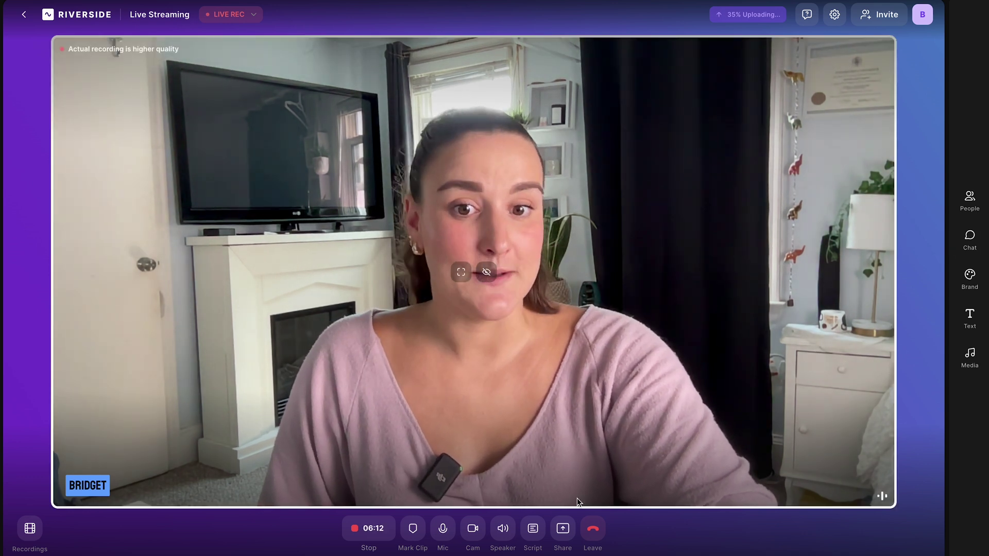
Step: Look through the sharing options, media files and script tool available in the Riverside studio during the live stream
left_click(567, 536)
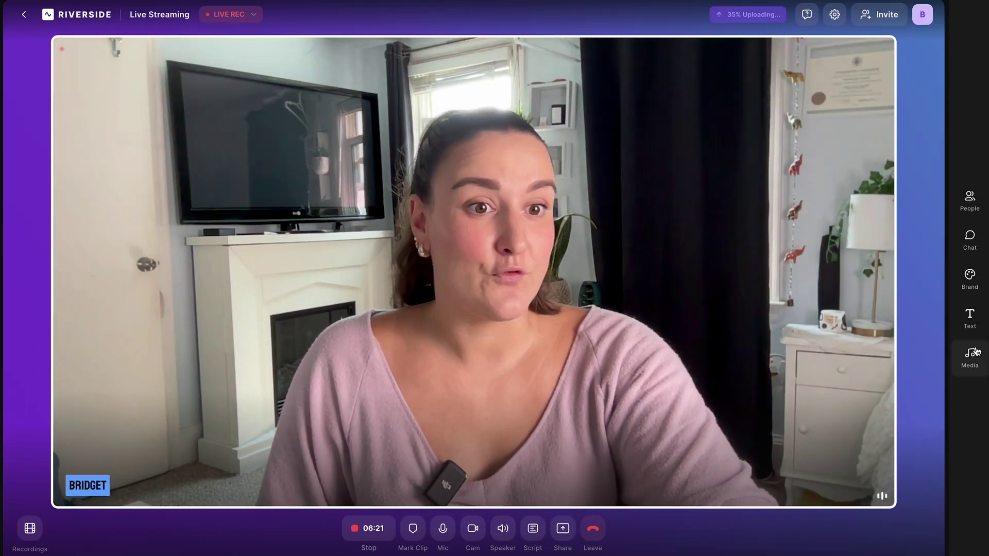
left_click(970, 354)
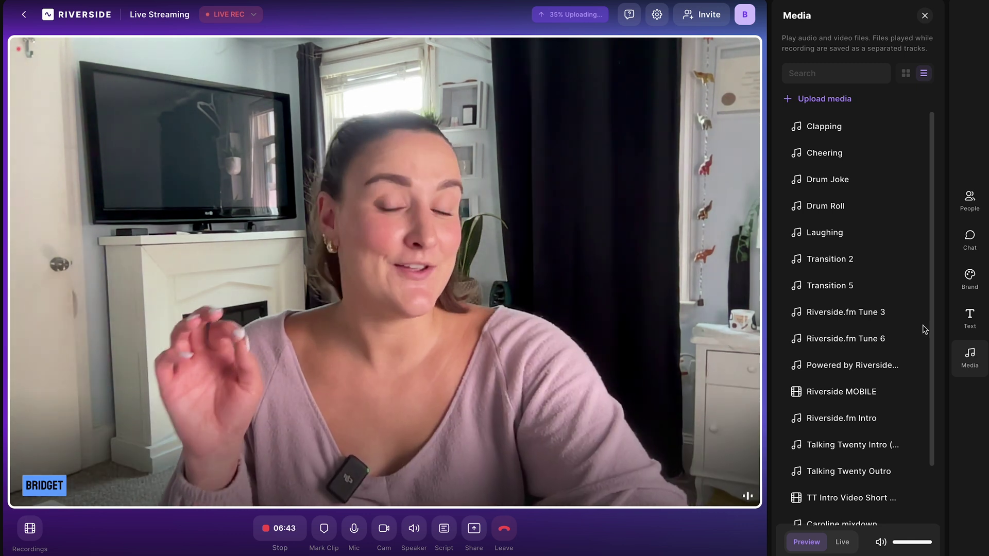
left_click(444, 529)
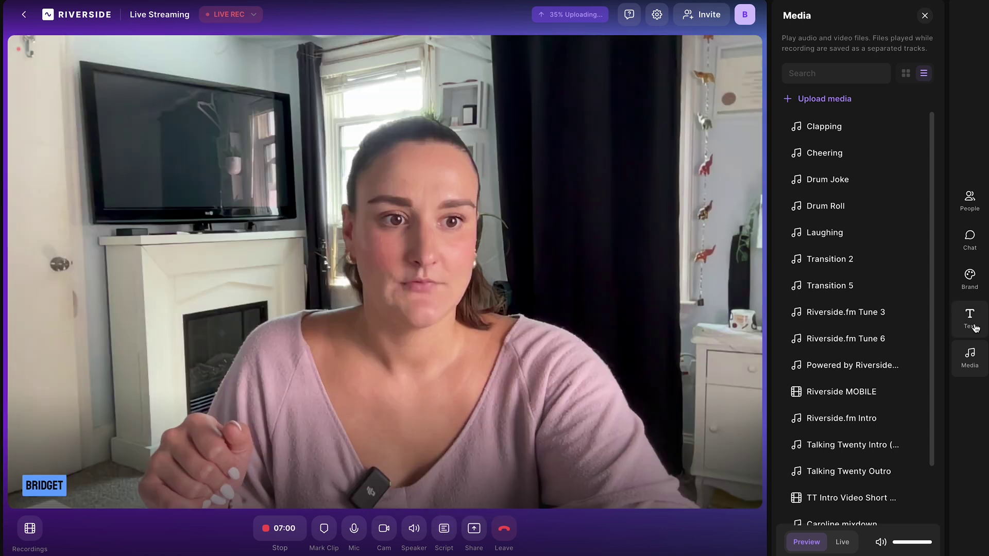
Step: Create a new lower-third text in the studio containing the host's website address
left_click(972, 326)
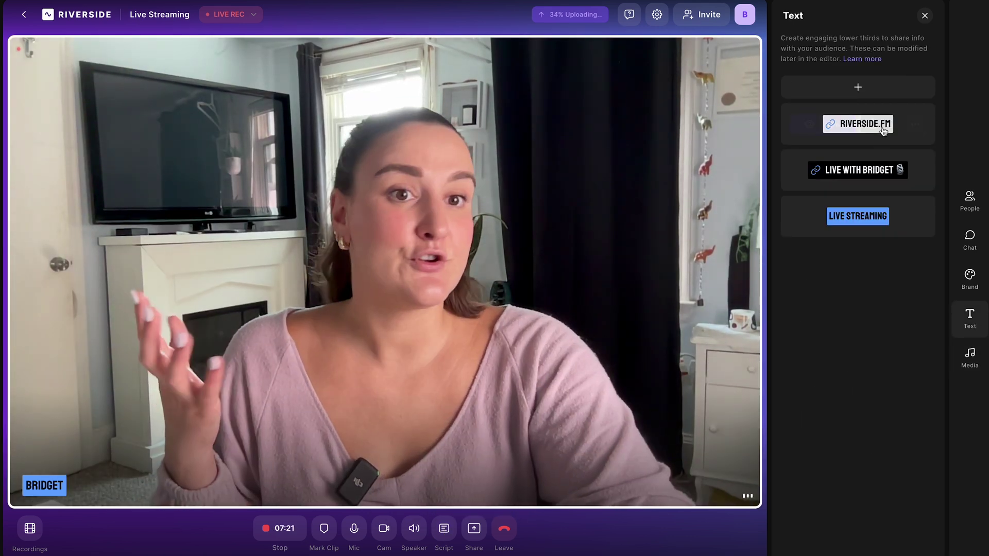
mouse_move(892, 128)
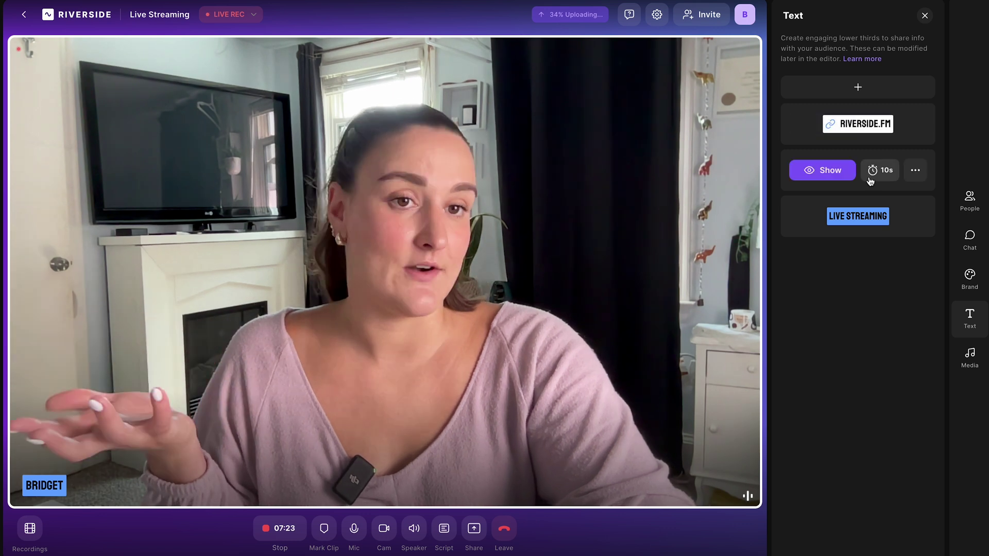
left_click(874, 95)
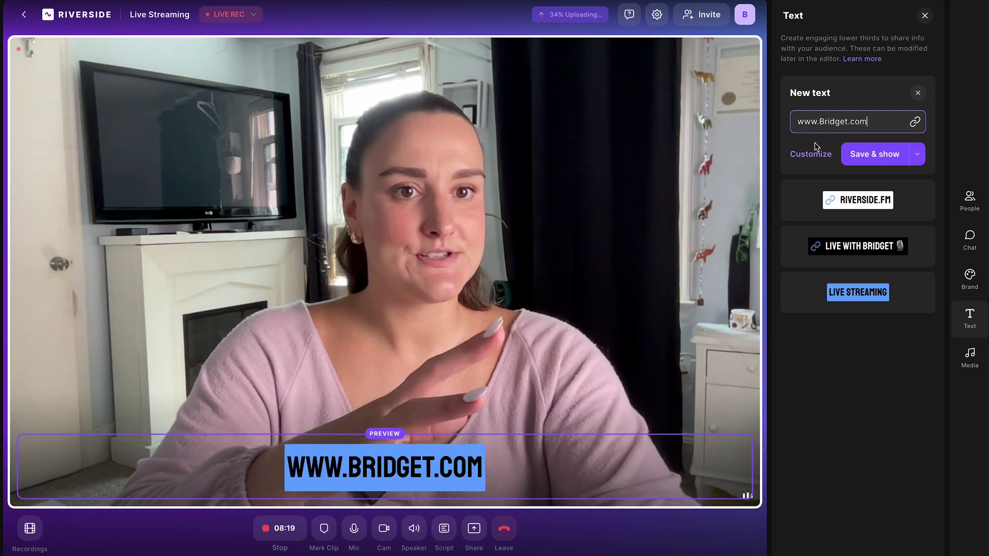
Step: Customize the new lower third with Small size, black color, right placement and a 10-second timer, and save it for later
left_click(810, 154)
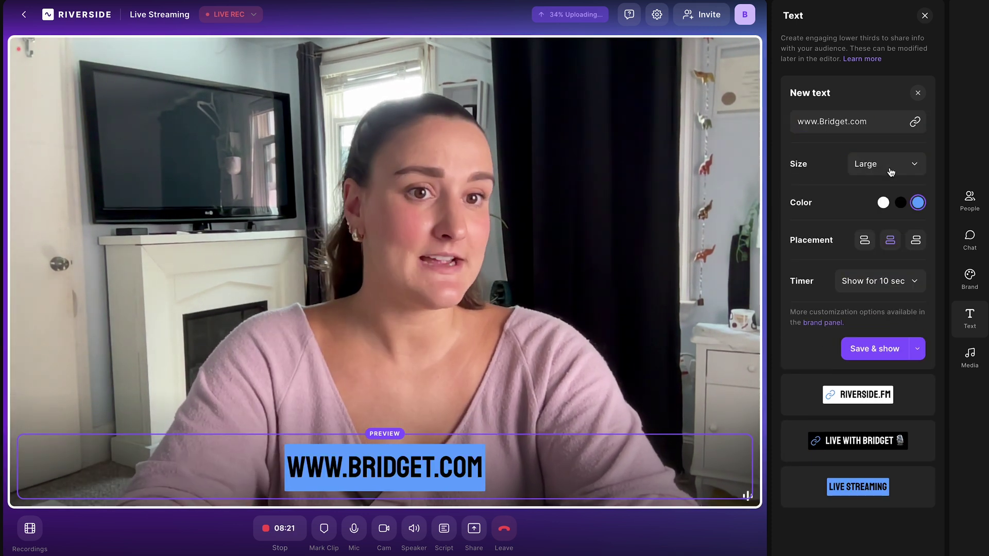
left_click(890, 172)
left_click(889, 195)
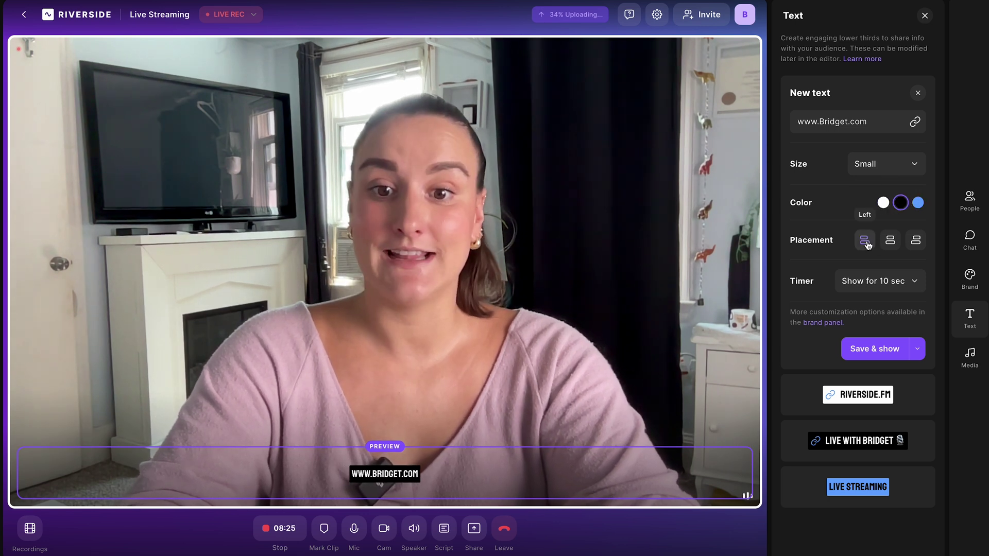
left_click(916, 245)
left_click(913, 283)
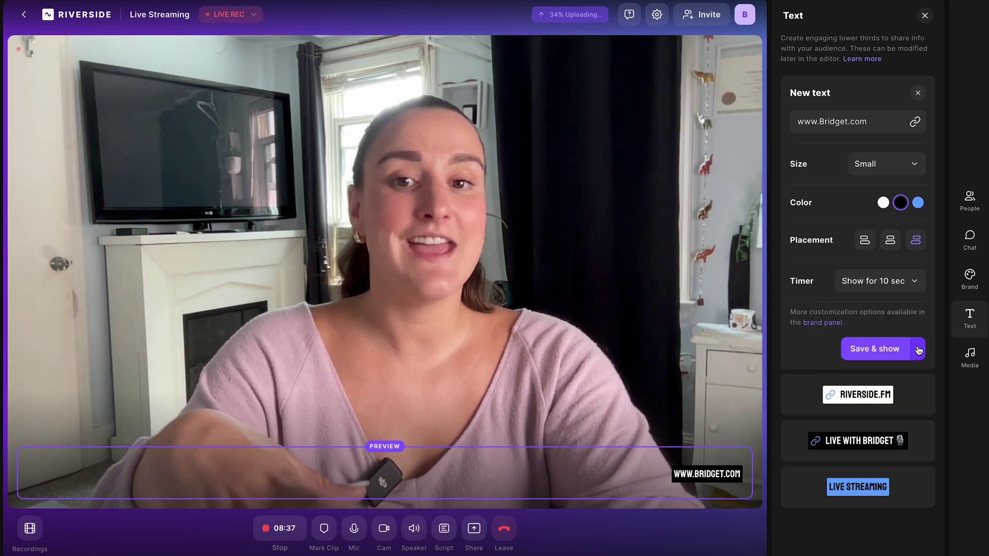
left_click(918, 350)
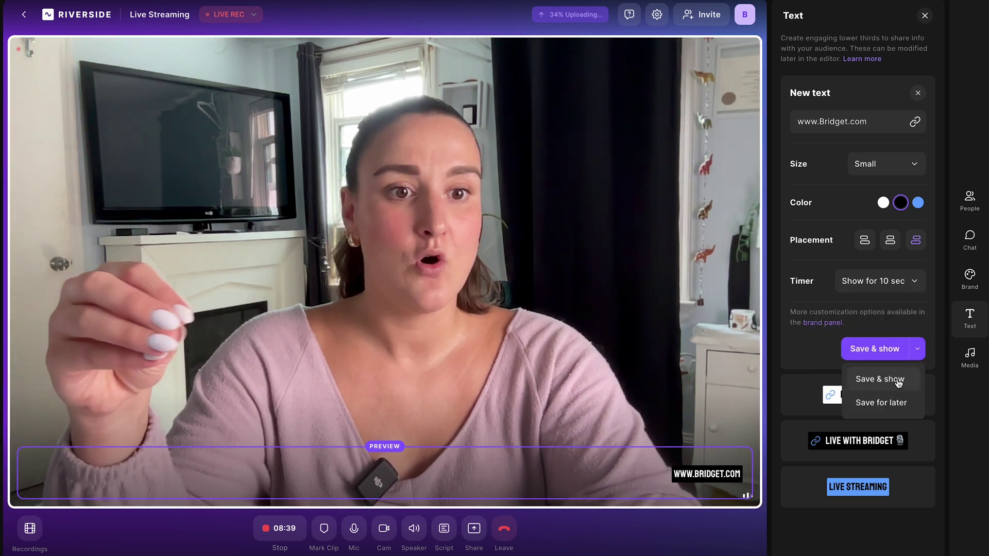
left_click(896, 405)
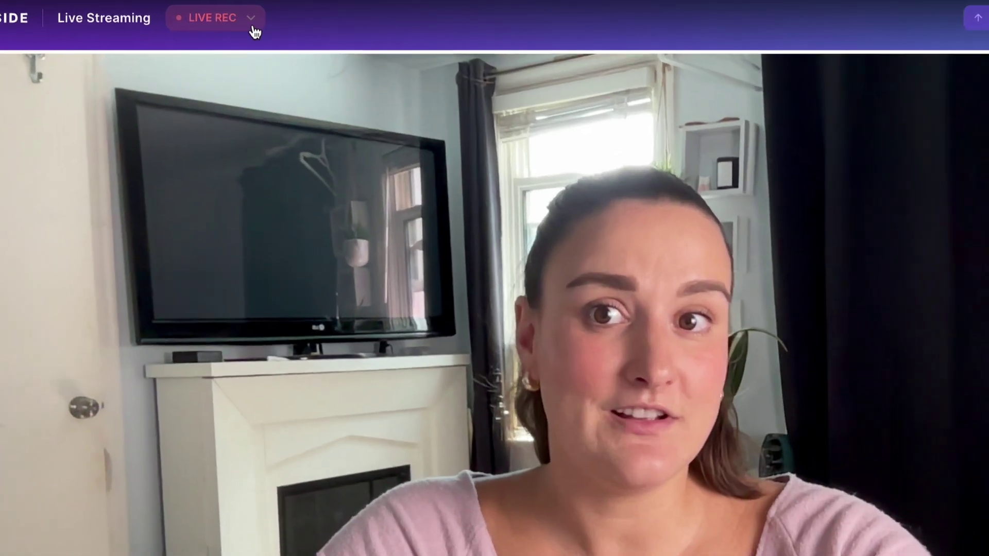
Step: Check the live stream's destination details and view the live stream chat
left_click(253, 26)
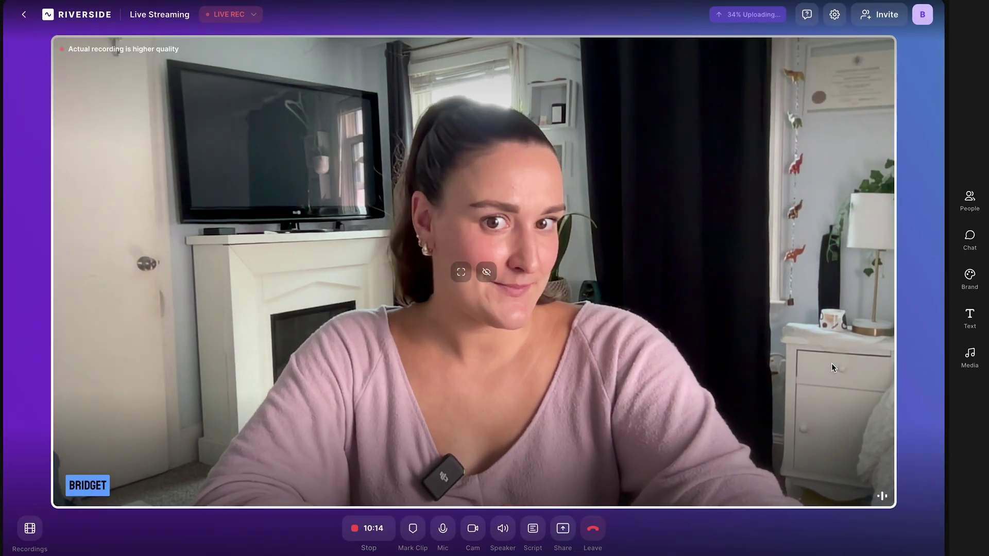
left_click(966, 249)
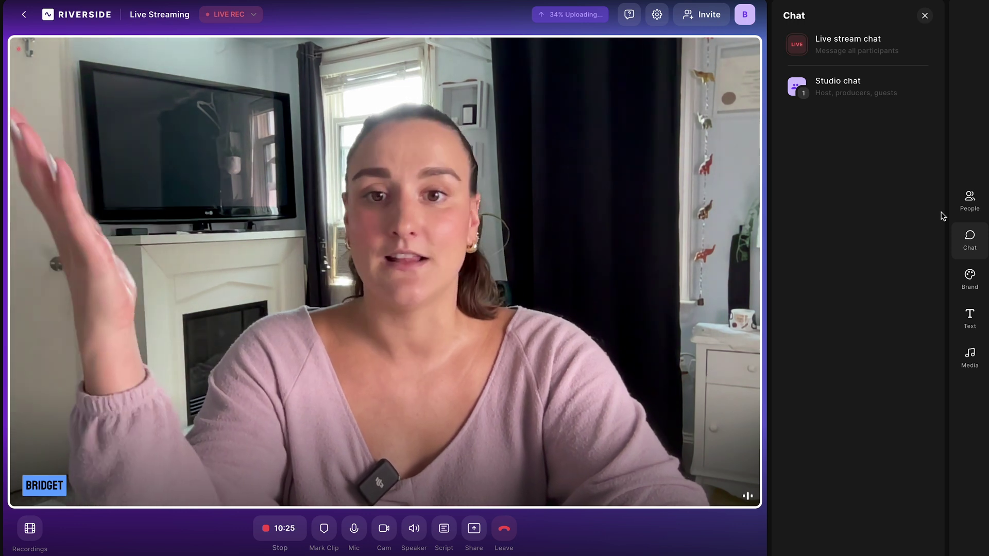
left_click(882, 48)
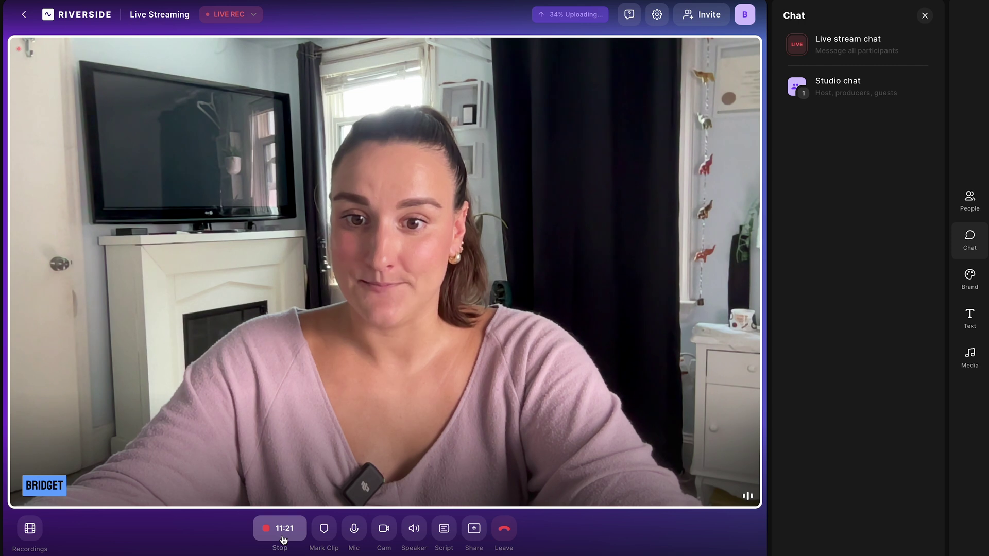
Step: Stop the live stream and look at the replay's video details in the live content section of YouTube Studio
left_click(284, 528)
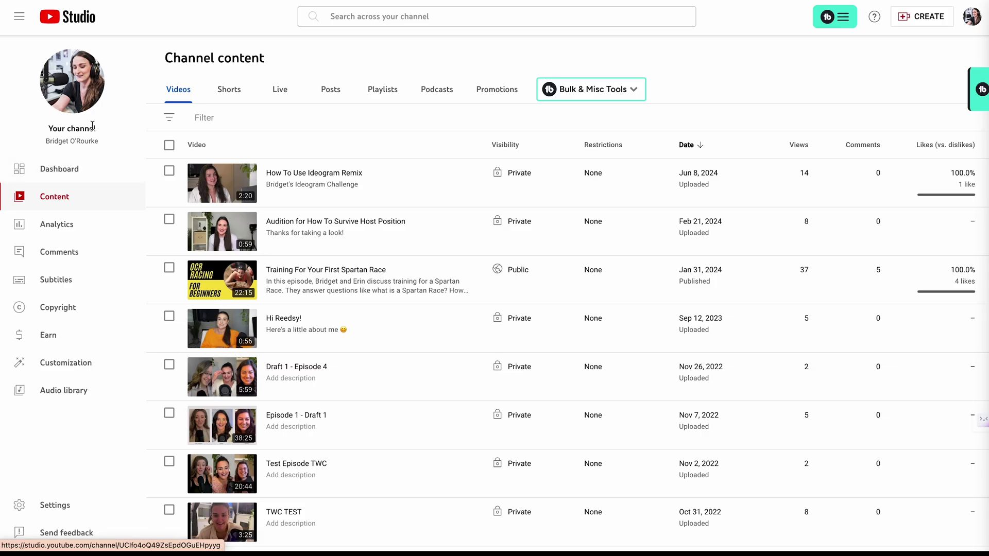
left_click(279, 93)
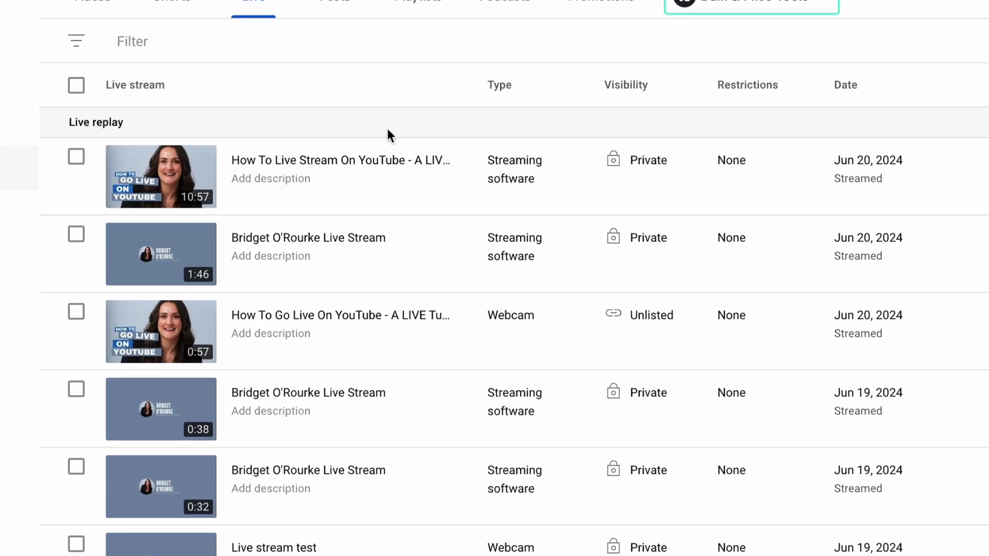
left_click(244, 189)
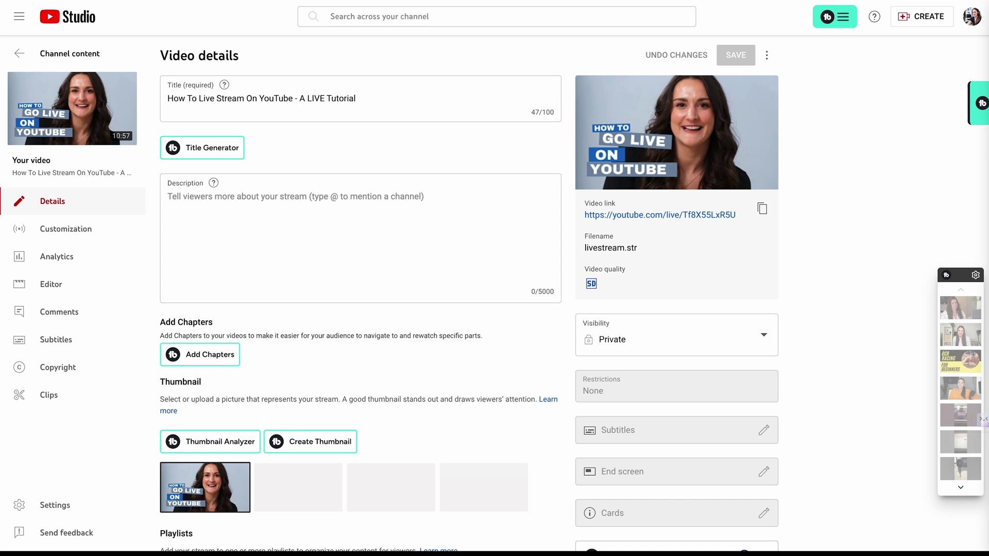
left_click(19, 53)
Step: Open the Take 02 recording in the Riverside editor and delete the transcript paragraph about the poor internet connection speed
left_click(302, 213)
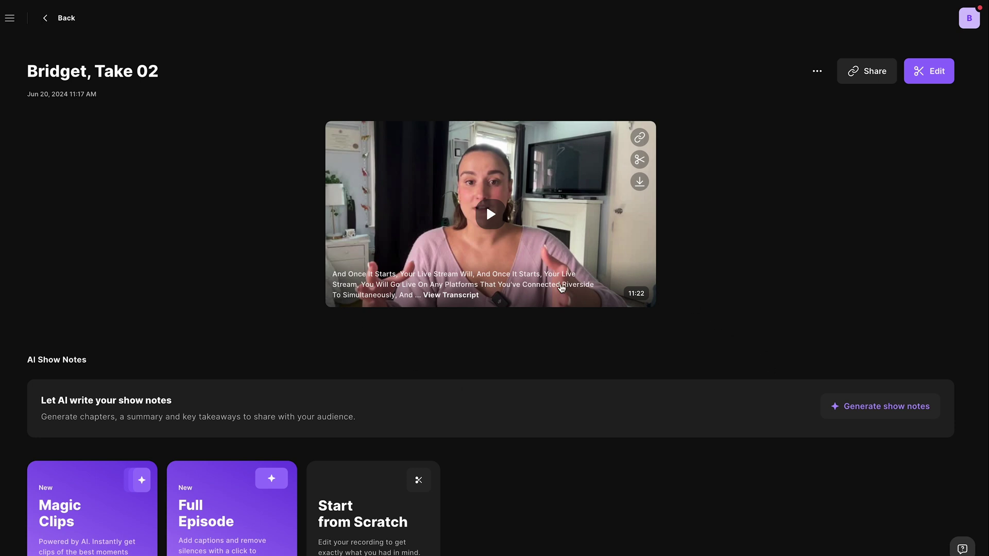
scroll(478, 265, "down", 9)
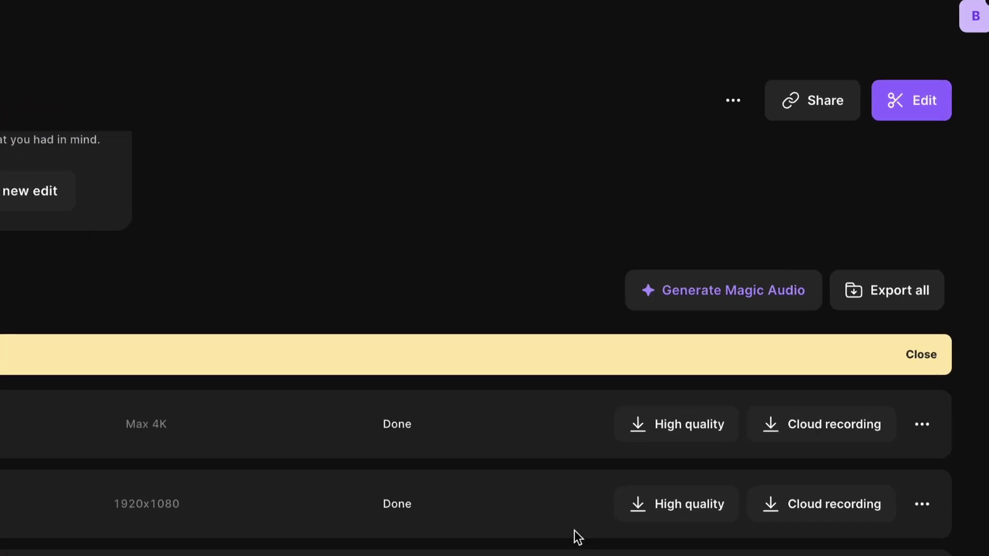
left_click(916, 116)
left_click(911, 154)
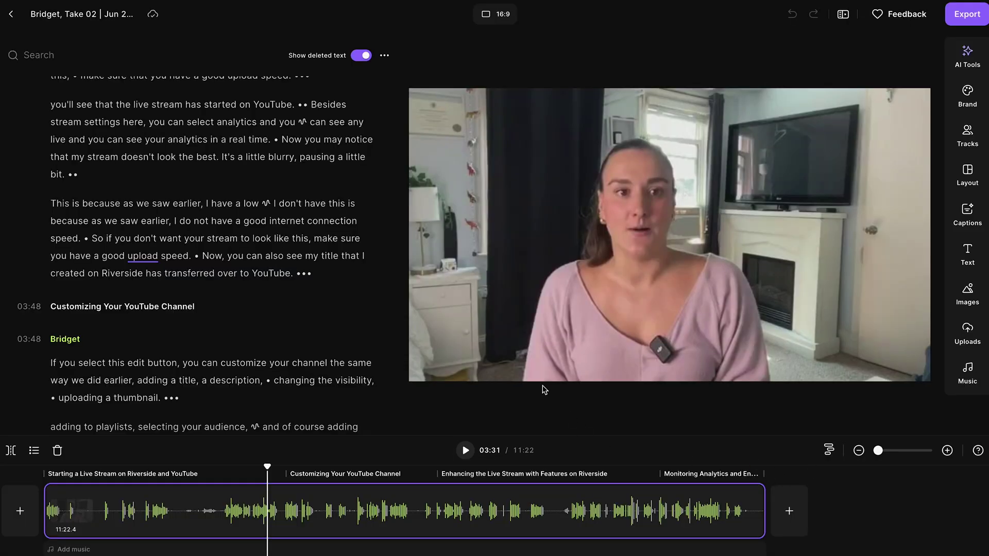
left_click_drag(294, 274, 68, 206)
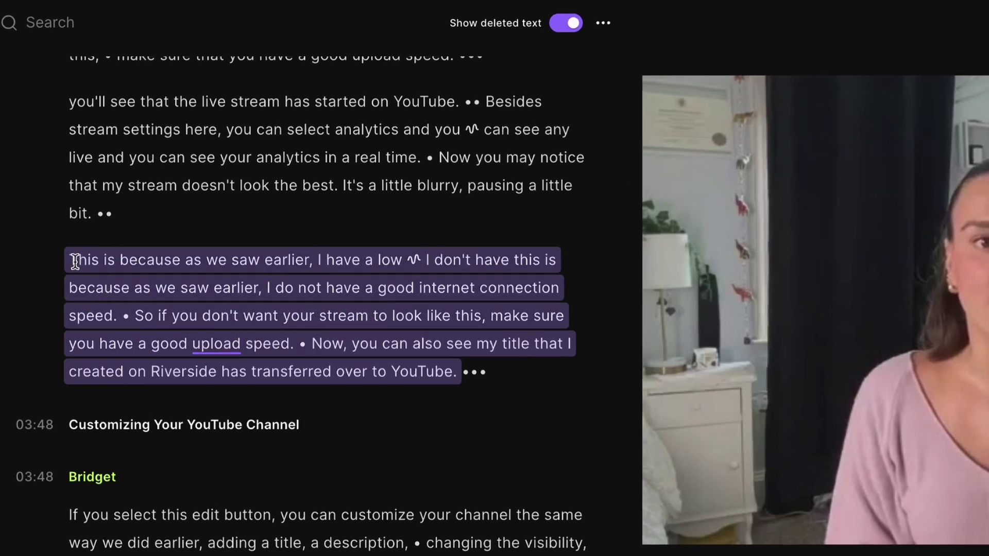
key("Delete")
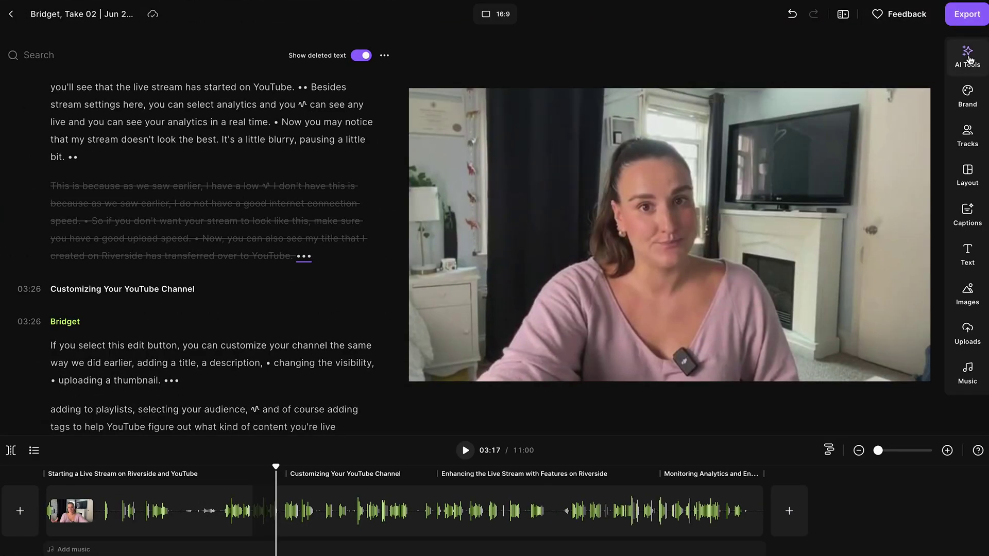
Step: Look through the editor's AI tools, brand, layout, captions, text and image options, and the option to add a clip after the recording
left_click(968, 56)
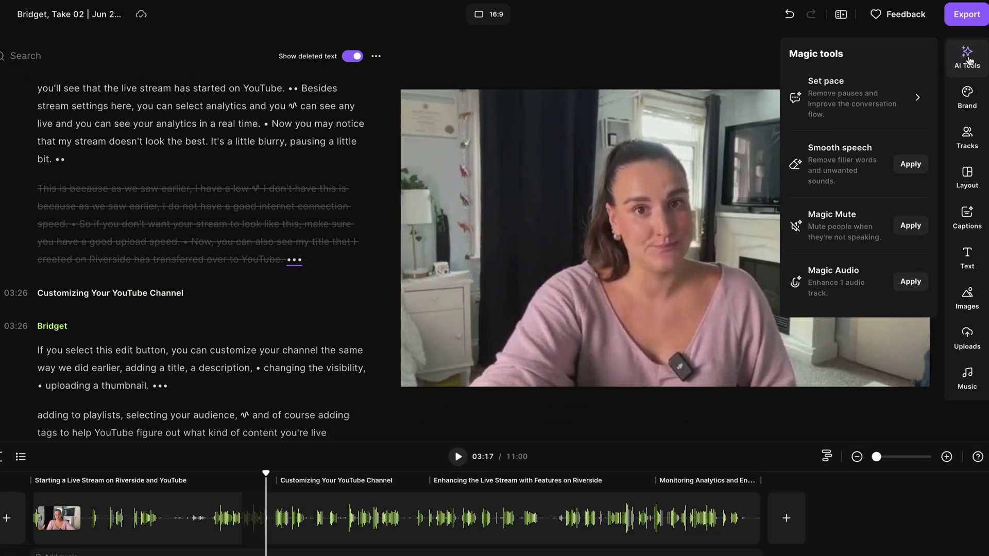
left_click(955, 151)
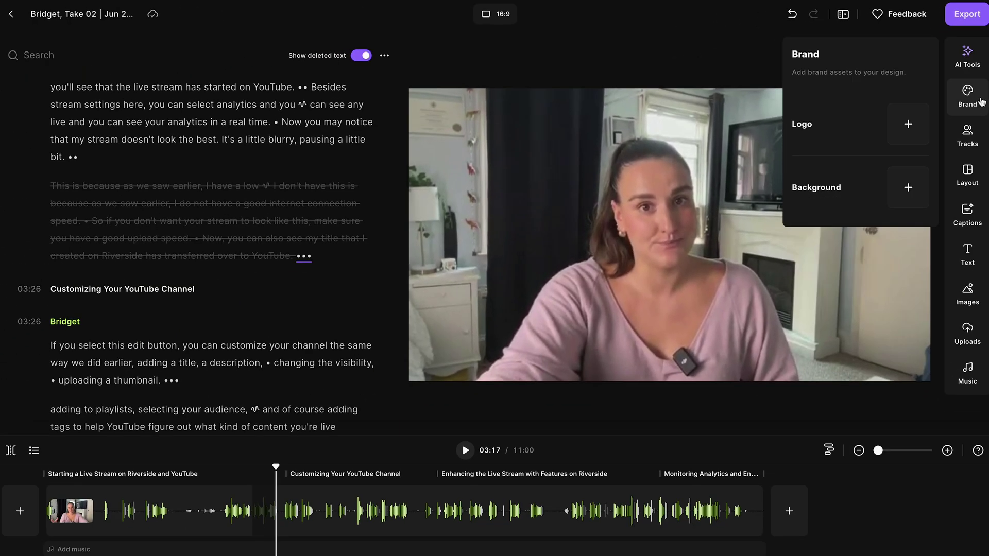
left_click(978, 179)
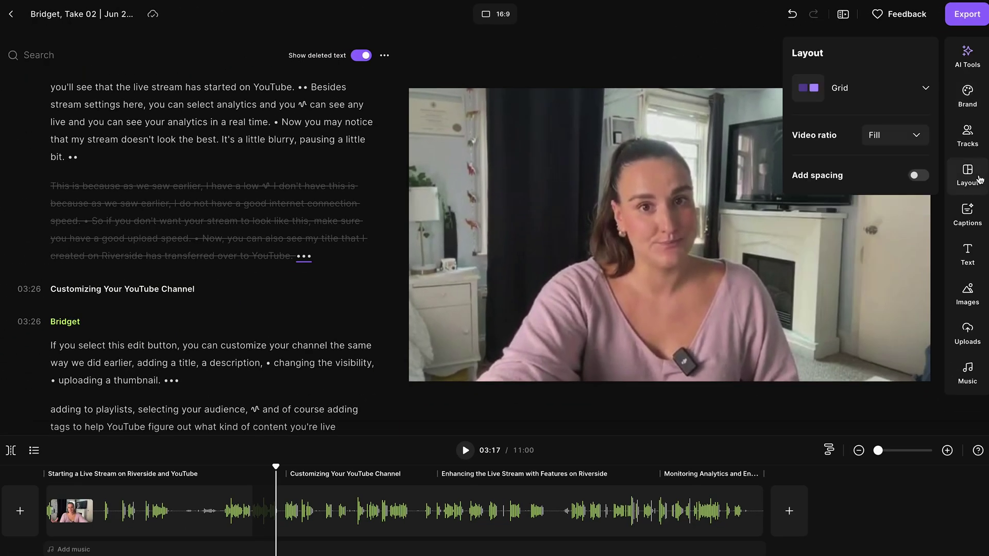
left_click(974, 213)
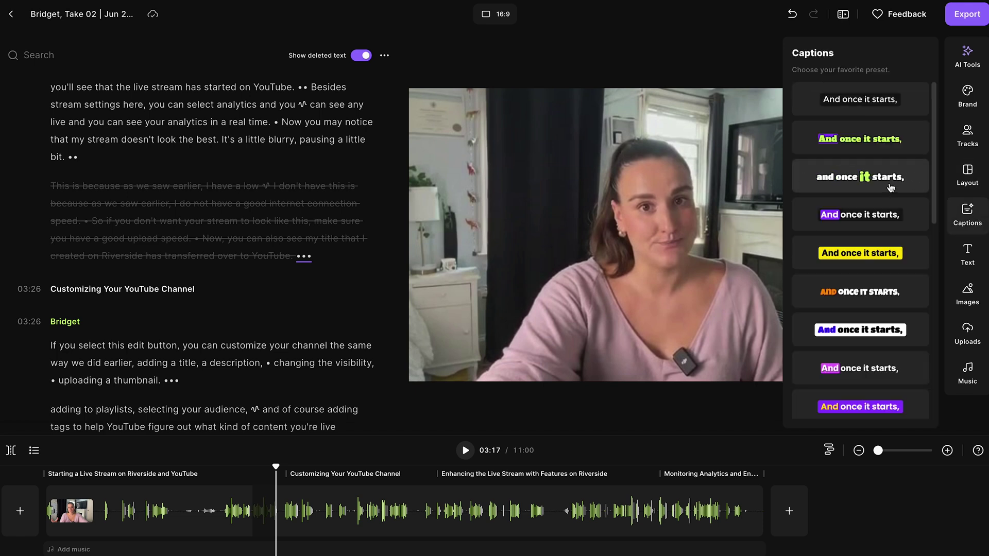
left_click(970, 263)
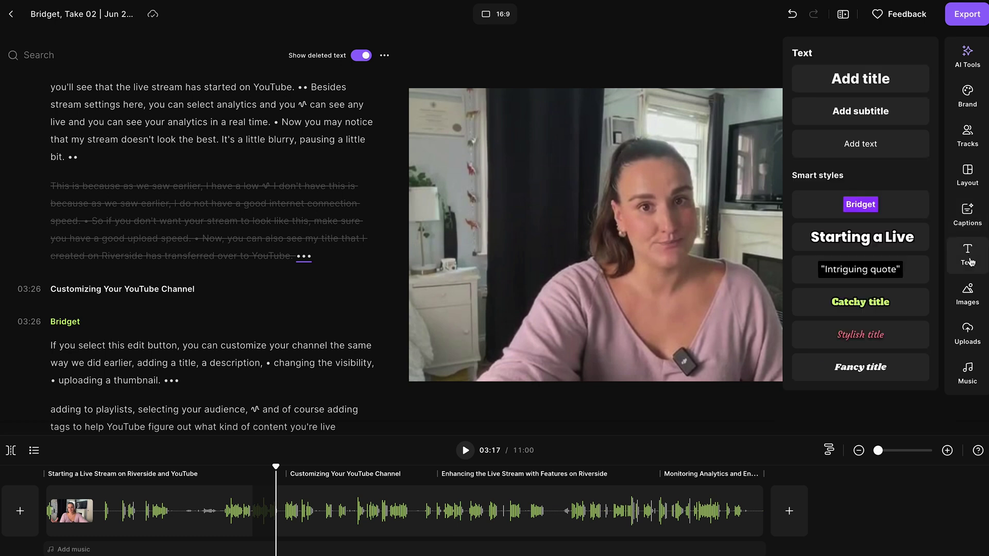
left_click(976, 302)
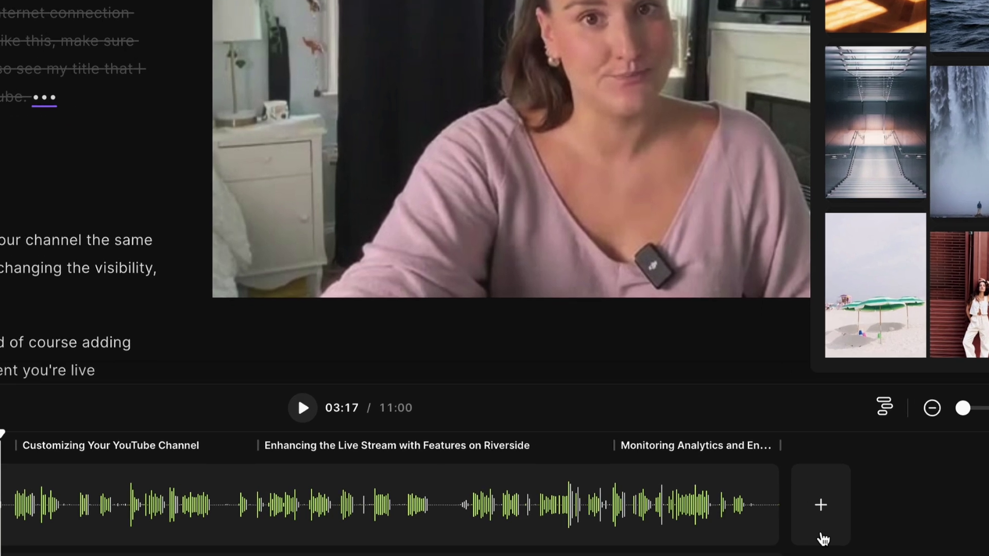
left_click(790, 531)
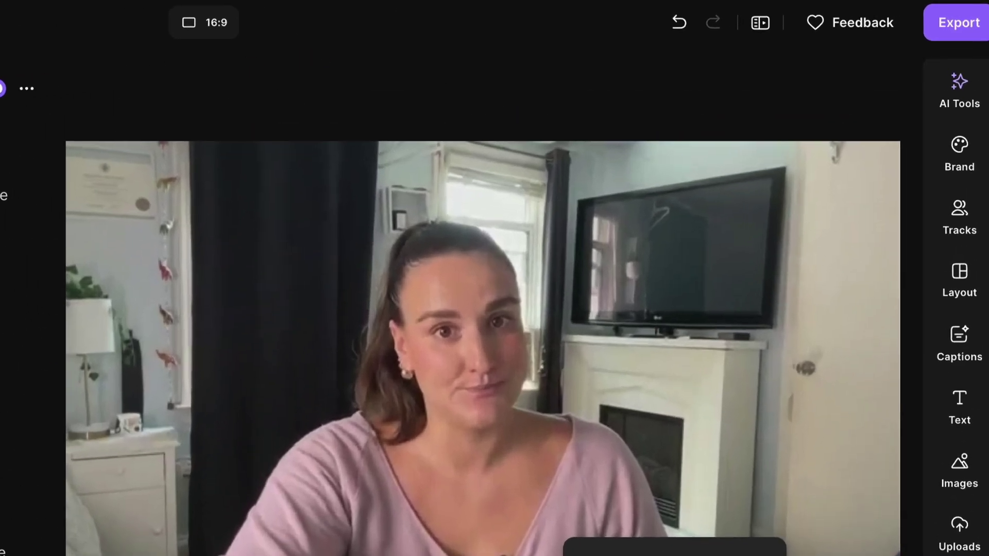
Step: Export the edited video with the quality set to 2160p 4K and go to the exported edits in the dashboard
left_click(959, 28)
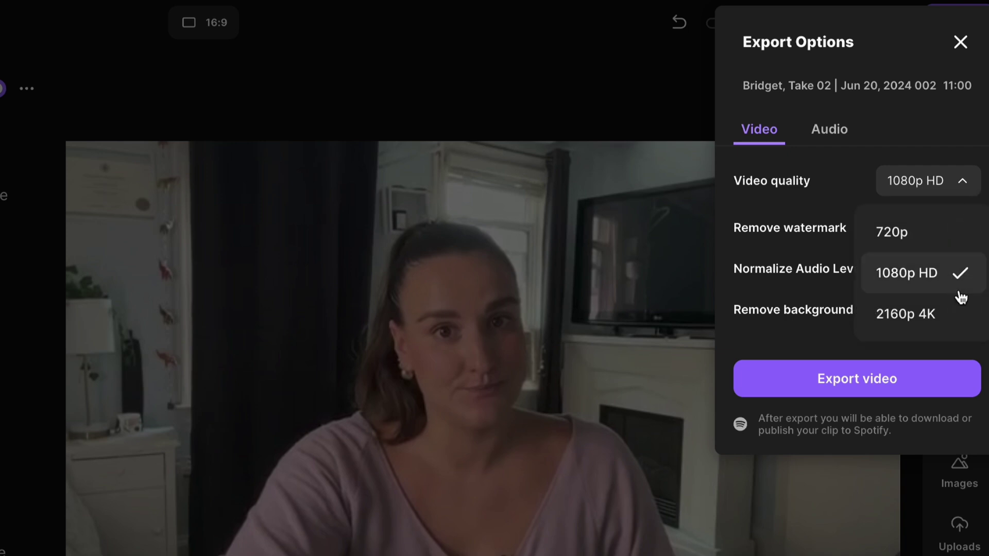
left_click(955, 319)
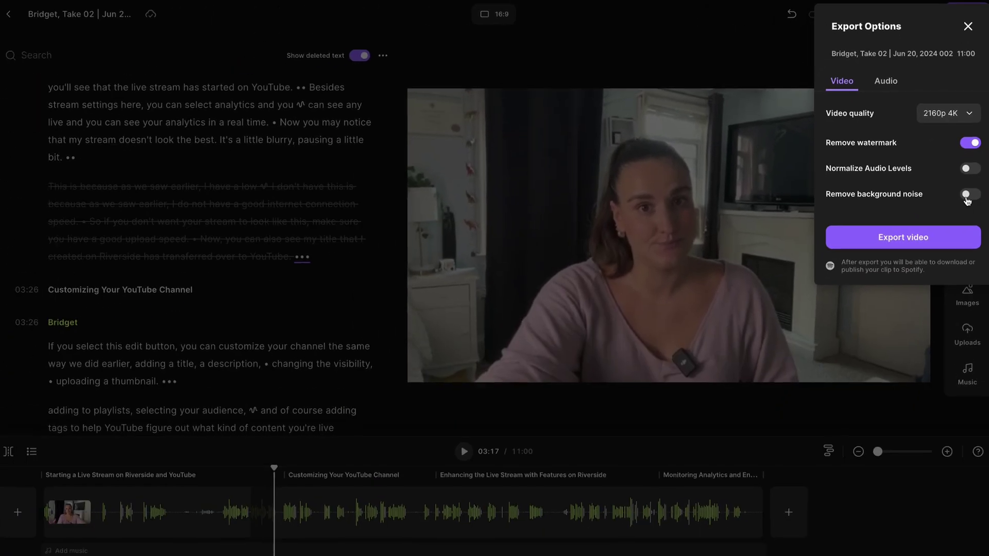
left_click(896, 373)
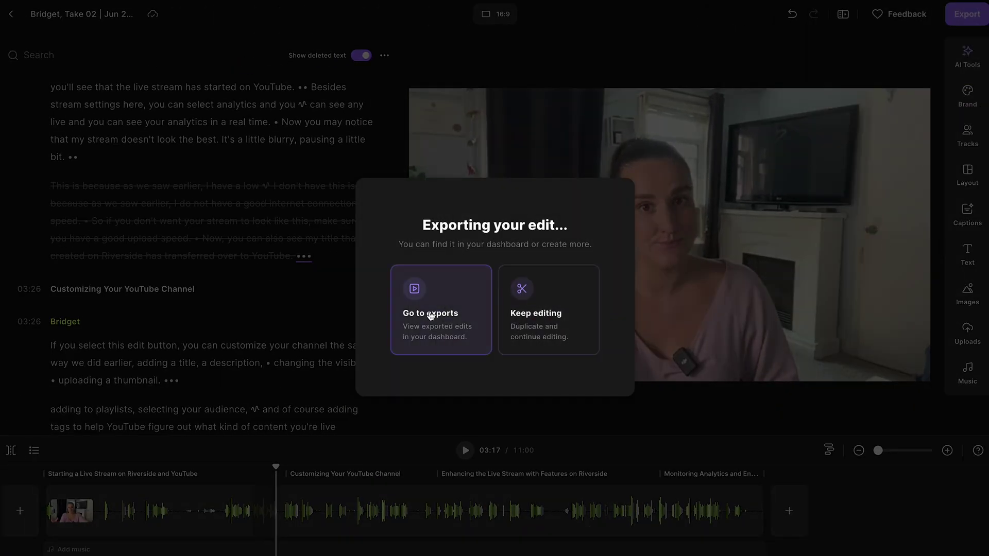
left_click(451, 306)
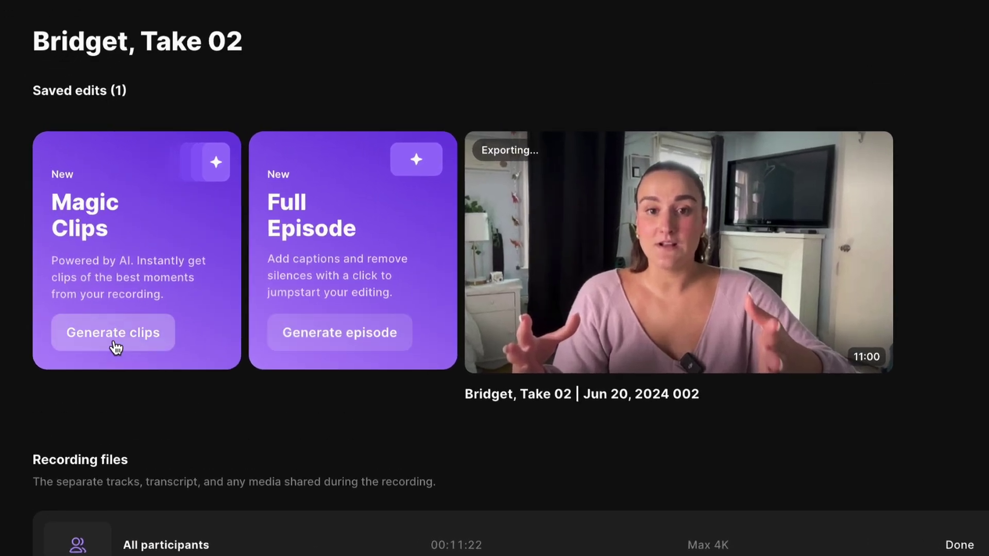
Step: Generate Magic Clips from the recording and open the 38-second clip about setting up the stream
left_click(115, 348)
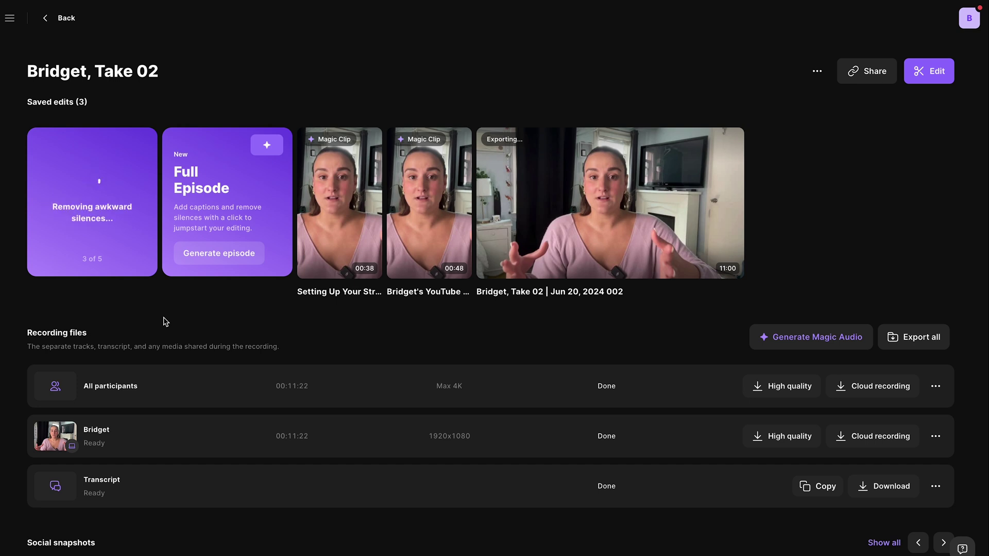
mouse_move(338, 205)
left_click(340, 203)
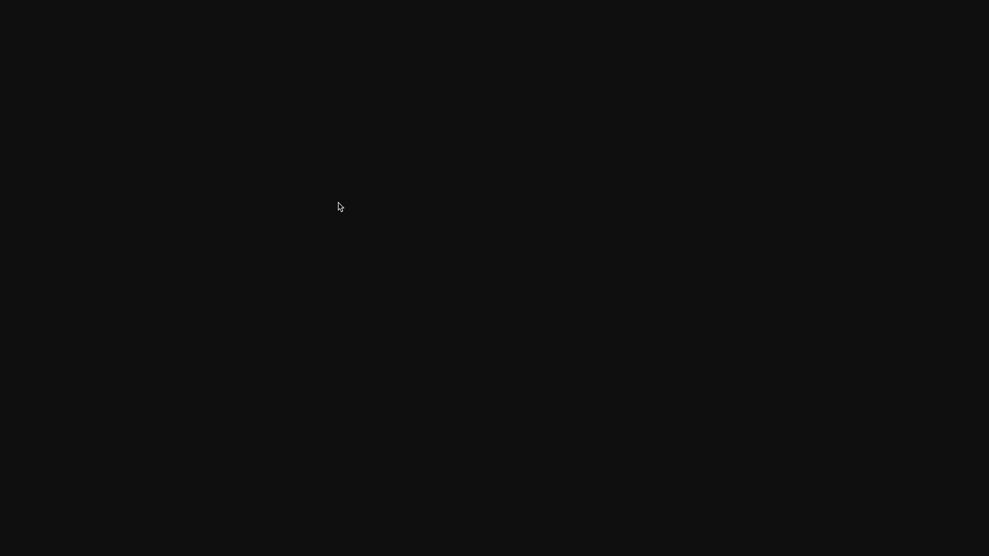
Step: Move the clip's captions lower in the vertical frame and open the clip's export options
left_click(709, 276)
left_click_drag(709, 276, 709, 315)
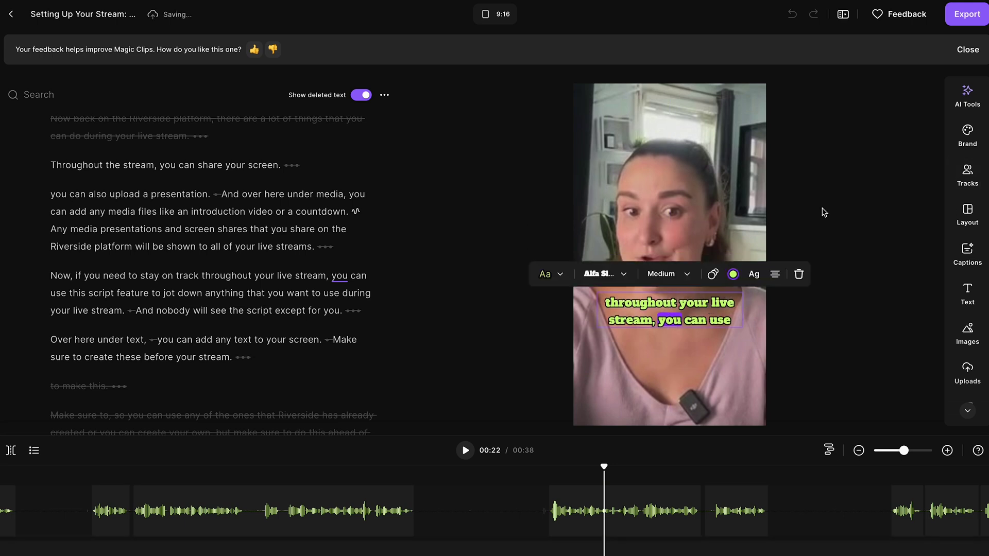
left_click(967, 14)
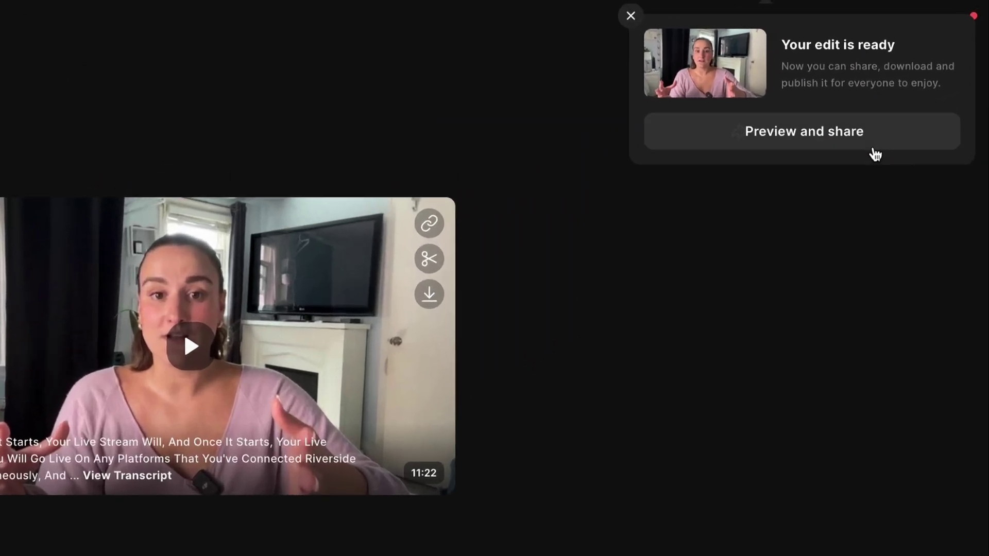
Step: Open the finished edit for sharing, generate AI show notes for it and review them from the summary through the chapters
left_click(859, 146)
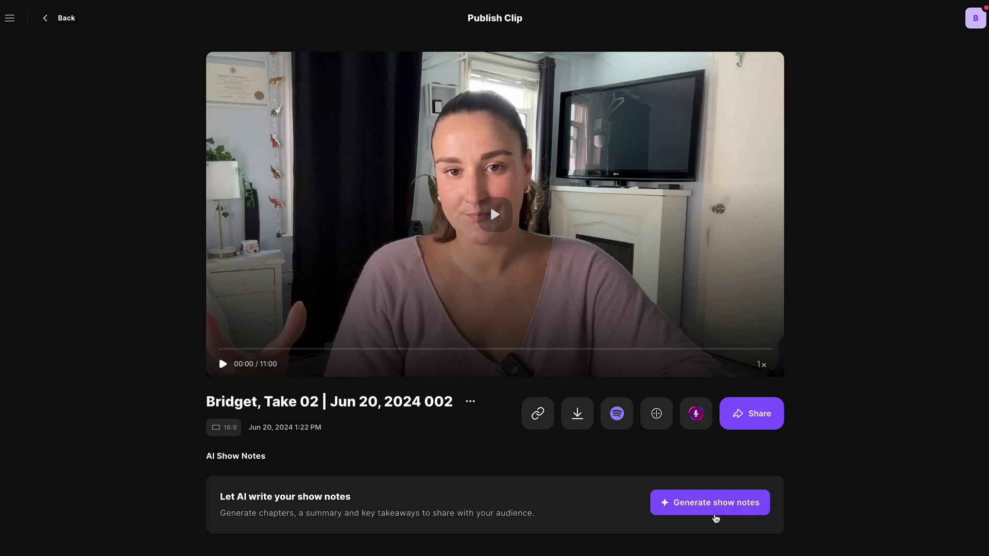
left_click(716, 517)
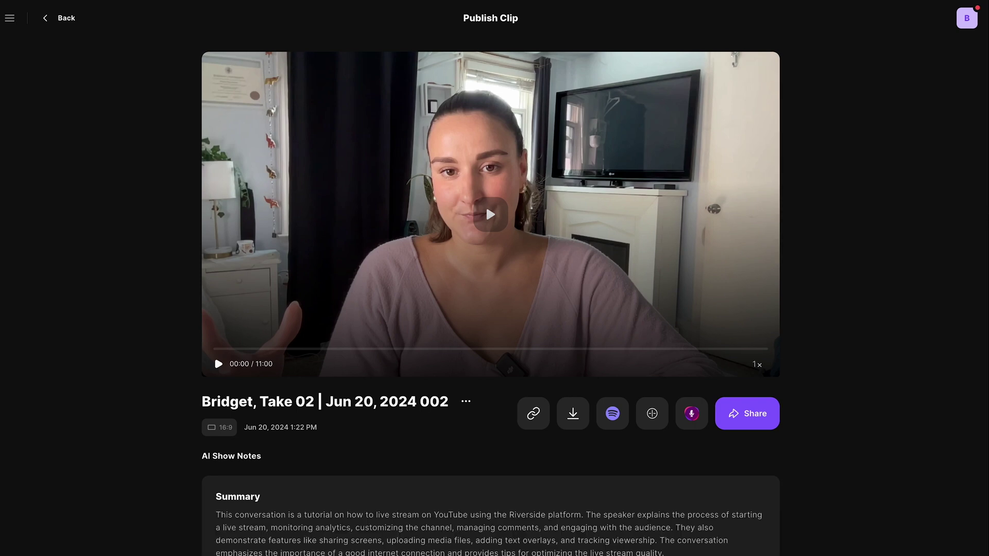
scroll(487, 205, "down", 3)
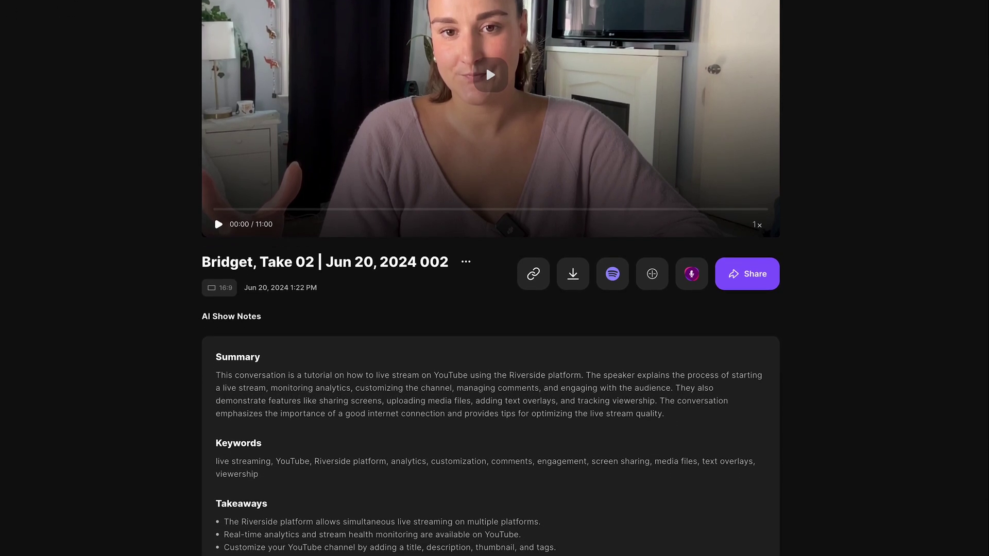
scroll(985, 340, "down", 3)
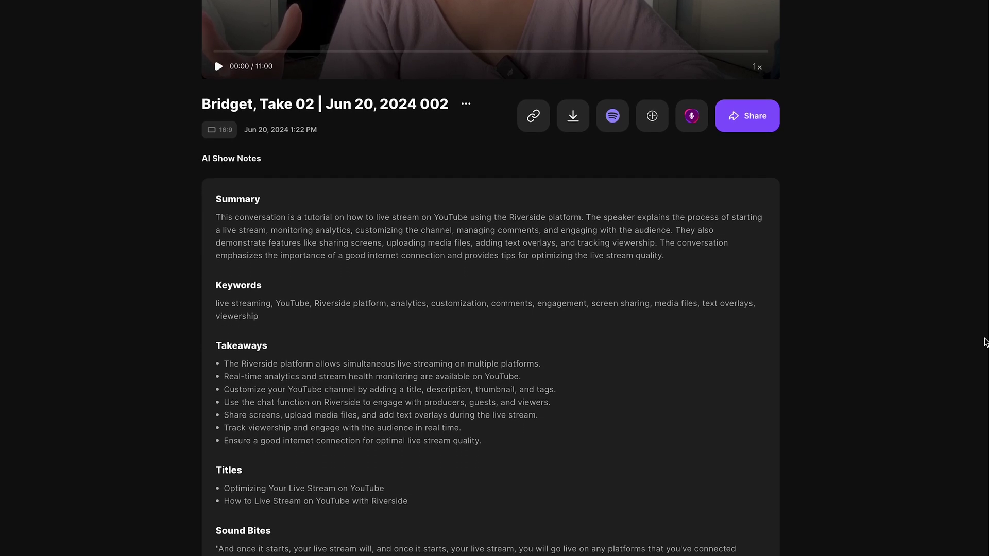
scroll(985, 341, "down", 3)
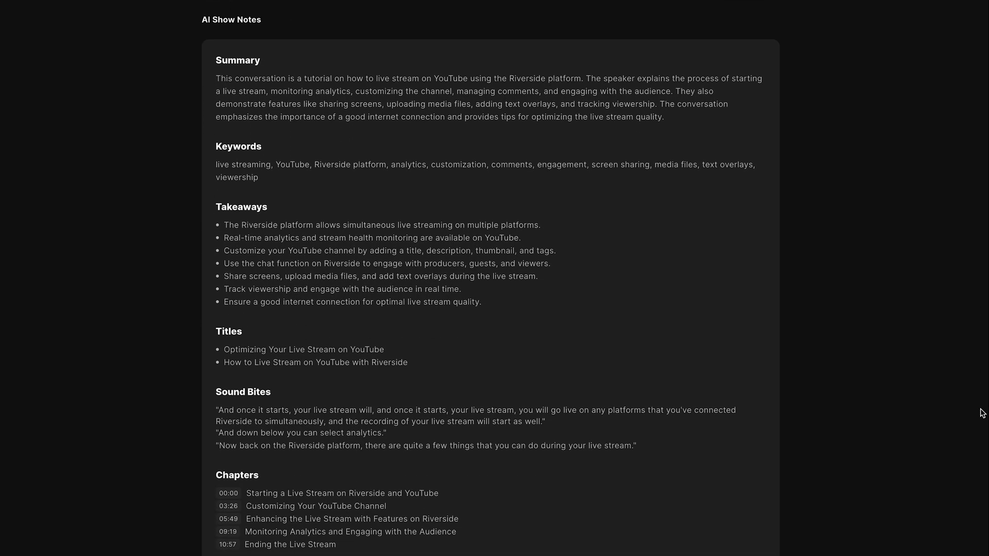
scroll(982, 412, "down", 1)
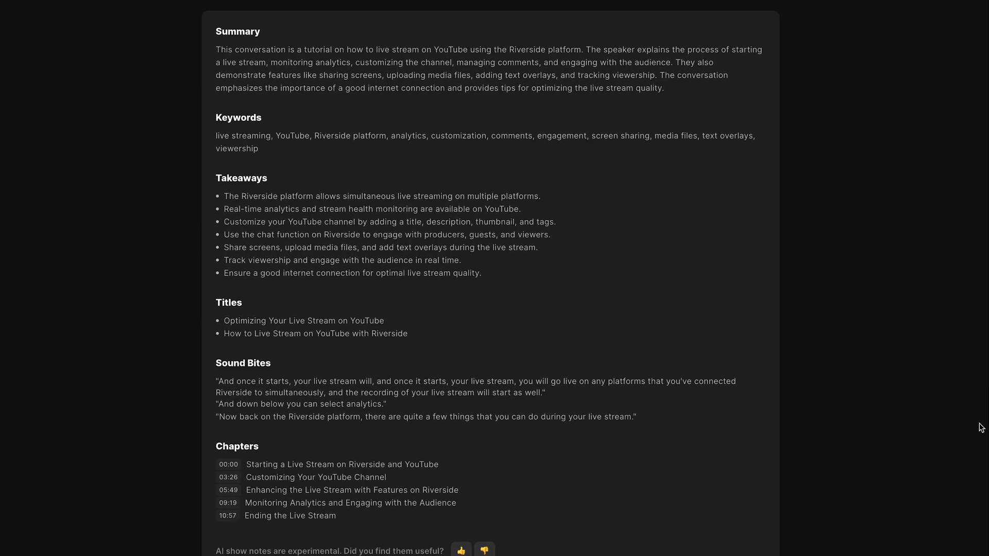
scroll(980, 427, "up", 7)
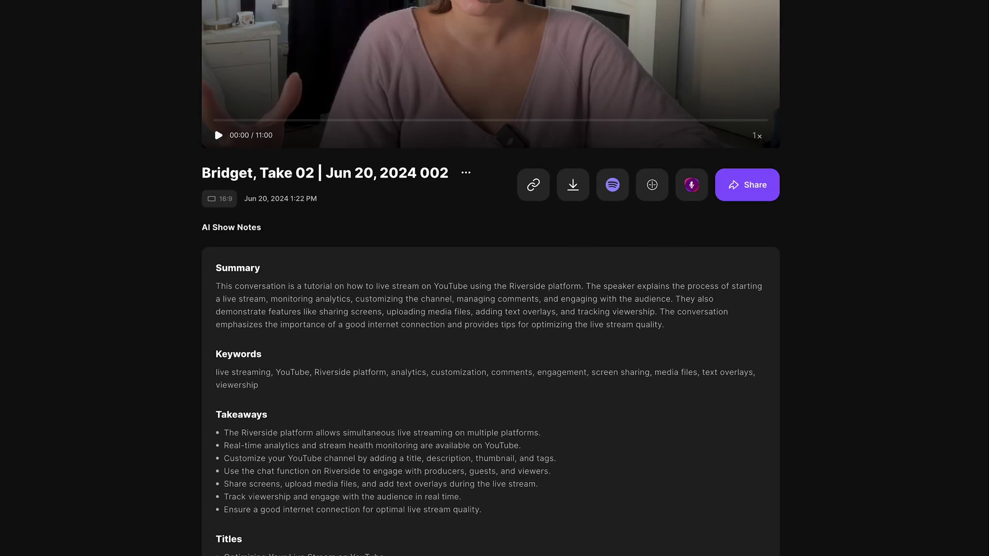
scroll(490, 278, "up", 2)
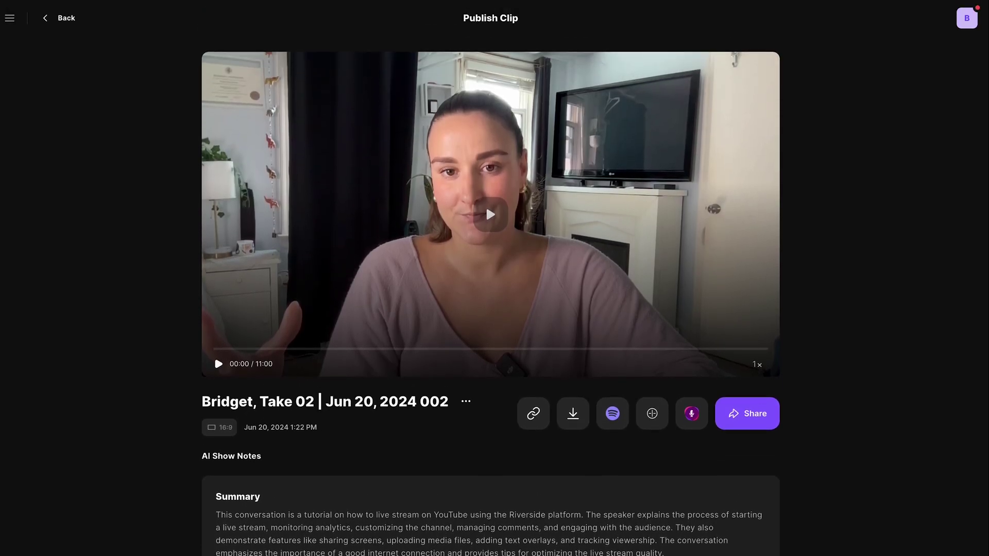